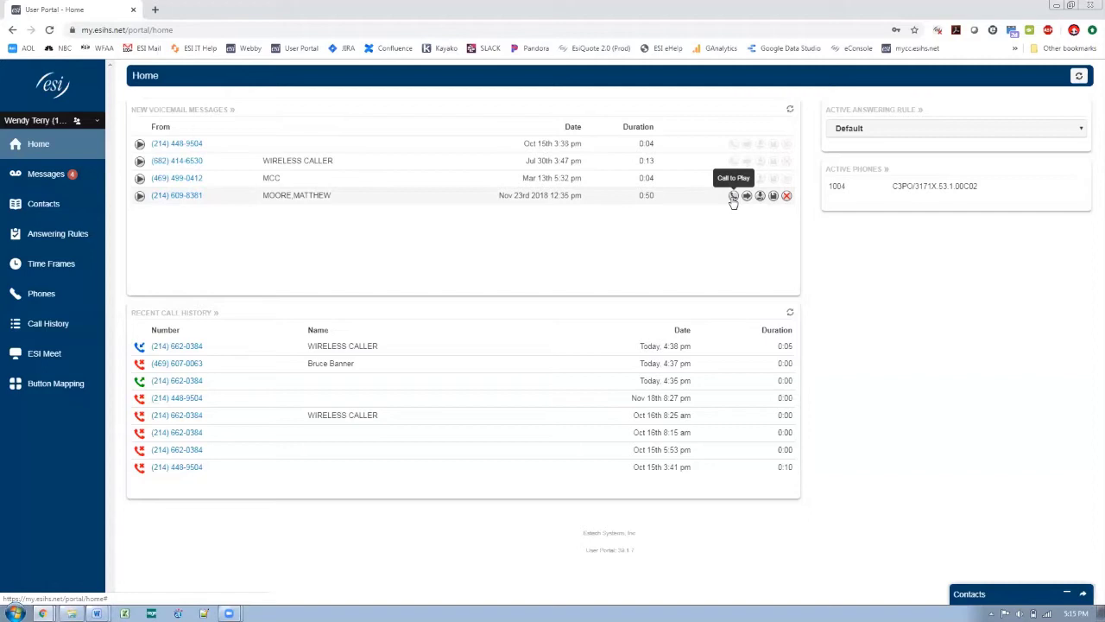
Step: Browse the Saved and Trash voicemail folders in Messages, and return to the New voicemails
{"action": "left_click", "coordinate": [733, 197]}
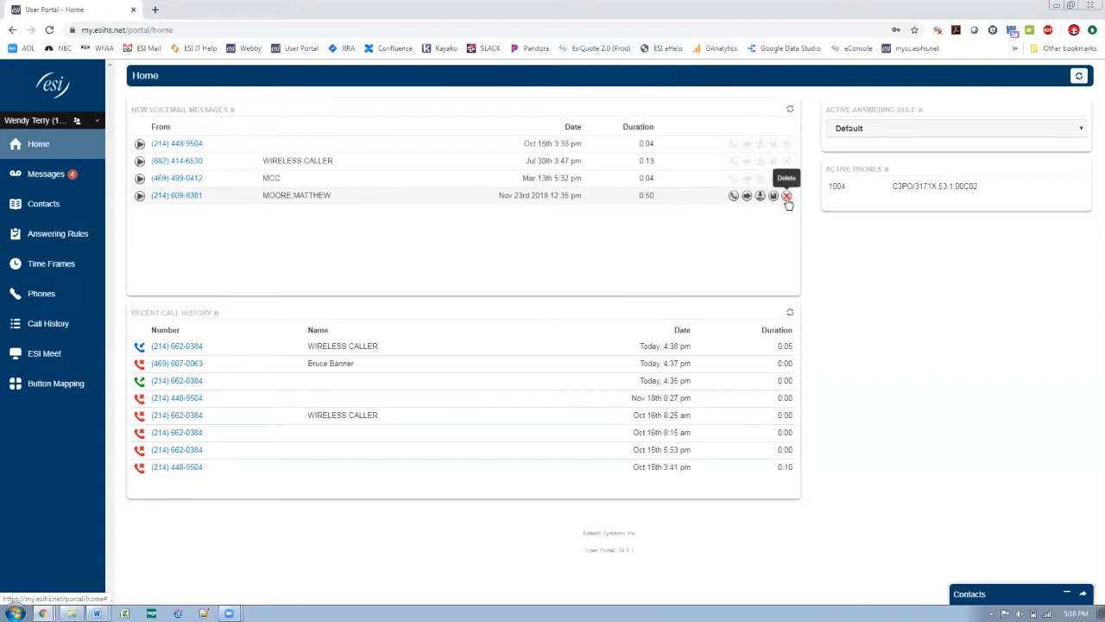
{"action": "left_click", "coordinate": [42, 175]}
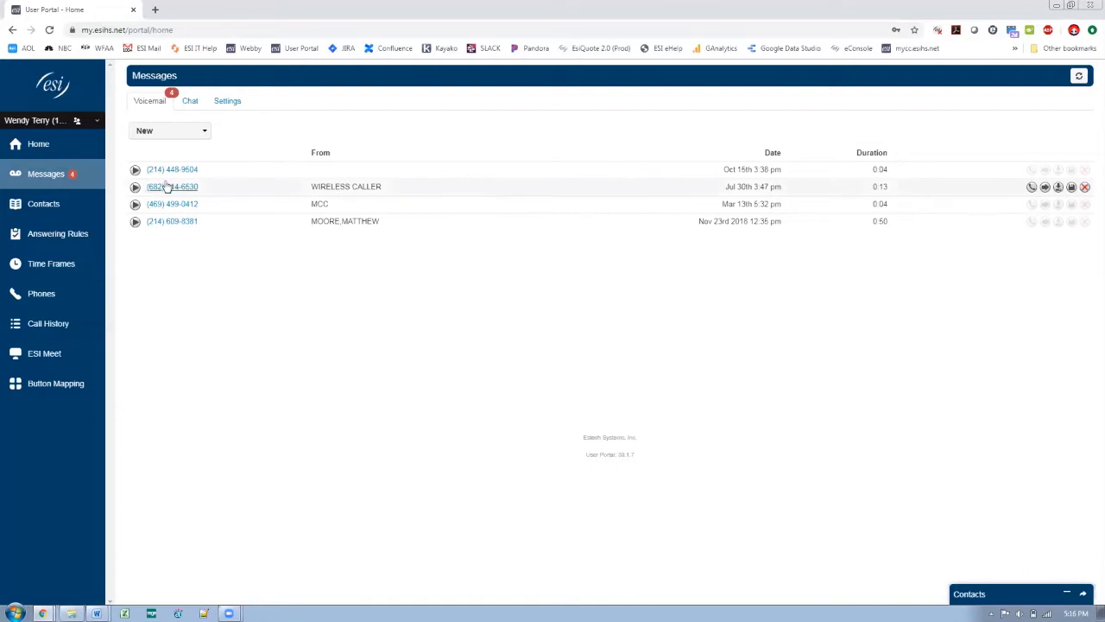
{"action": "left_click", "coordinate": [191, 134]}
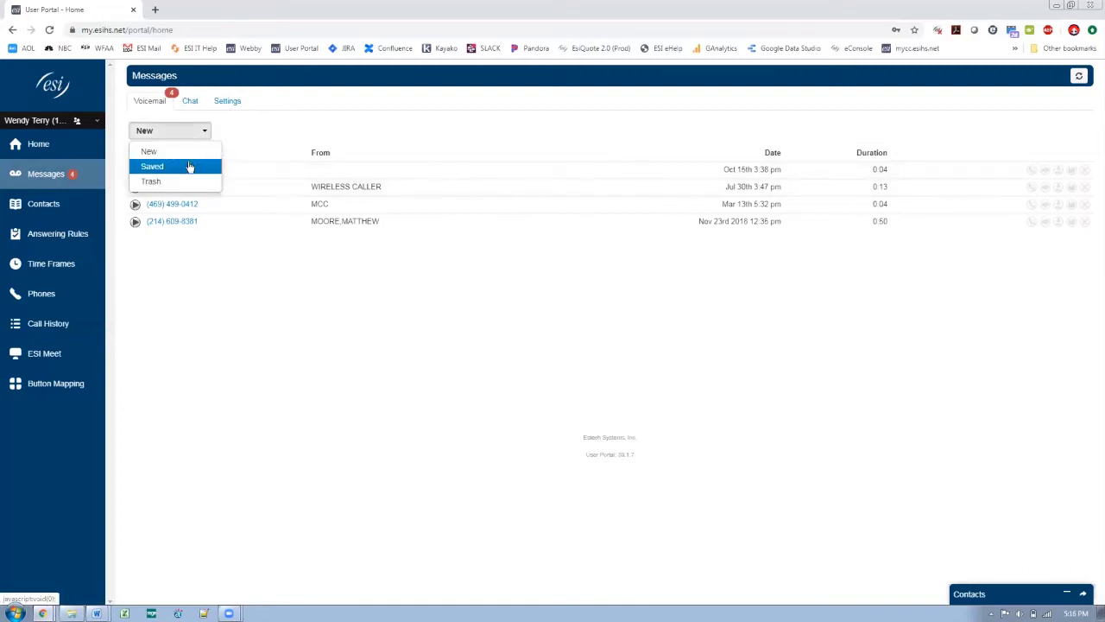
{"action": "left_click", "coordinate": [190, 167]}
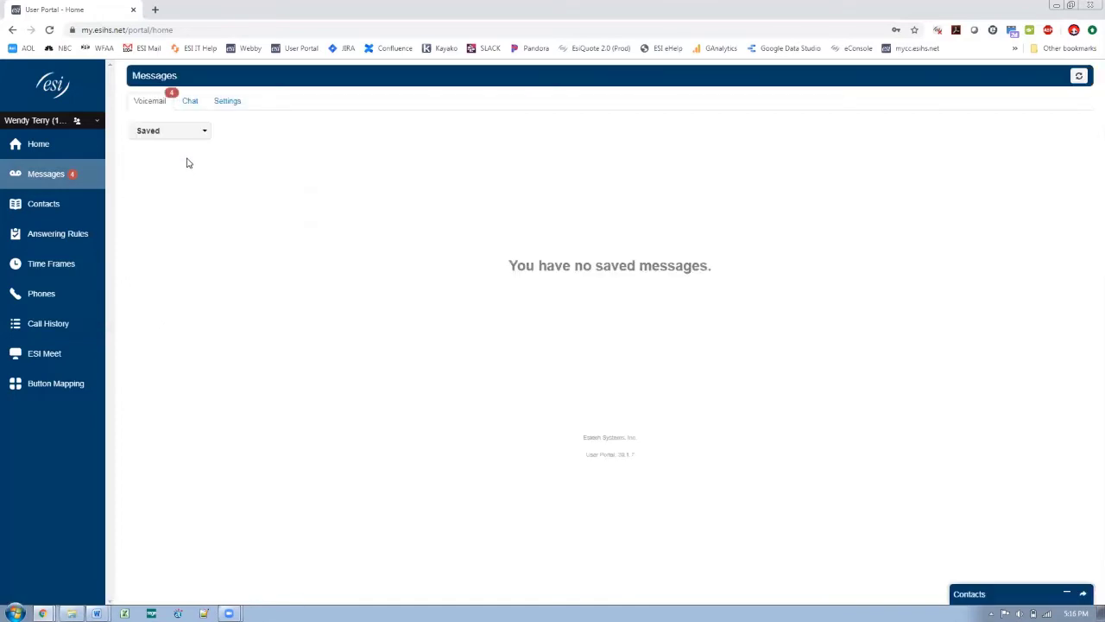
{"action": "left_click", "coordinate": [188, 131]}
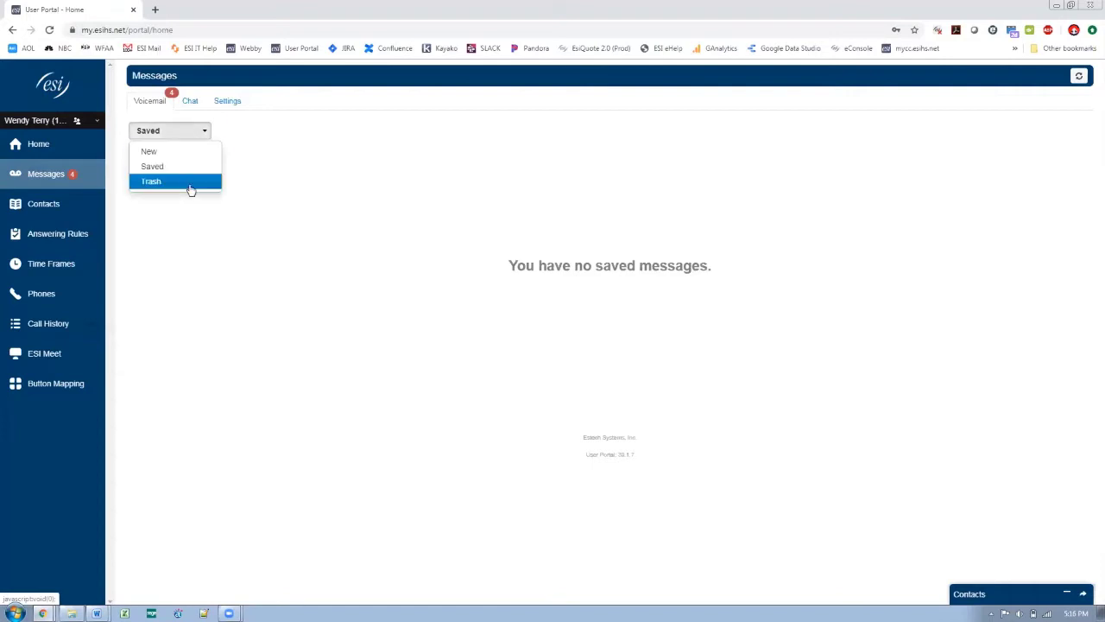
{"action": "left_click", "coordinate": [190, 183]}
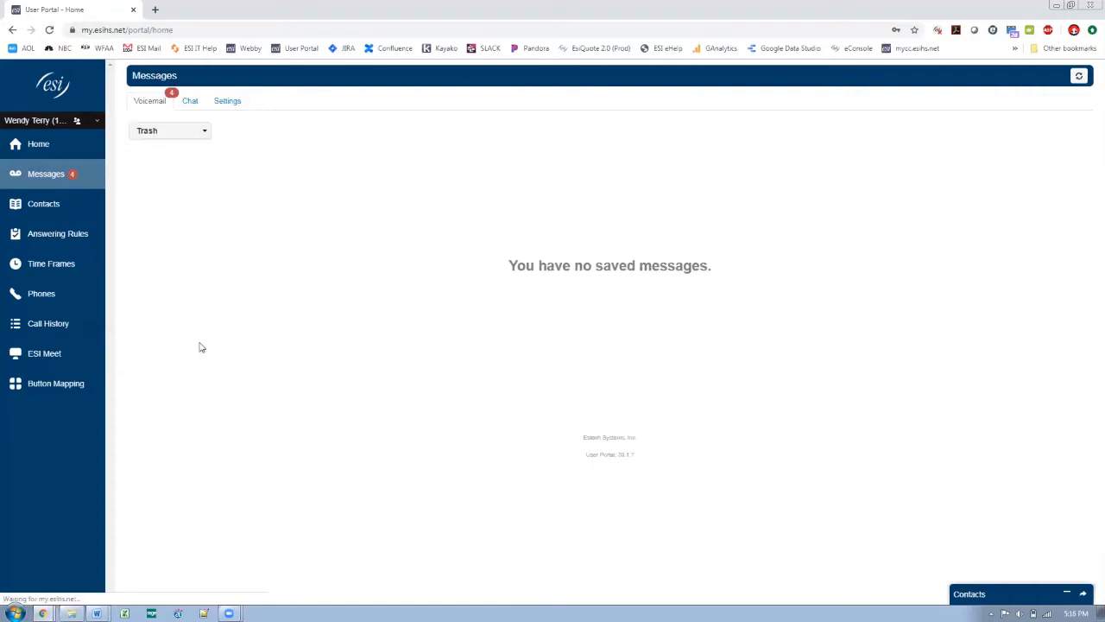
{"action": "left_click", "coordinate": [170, 138]}
{"action": "left_click", "coordinate": [168, 152]}
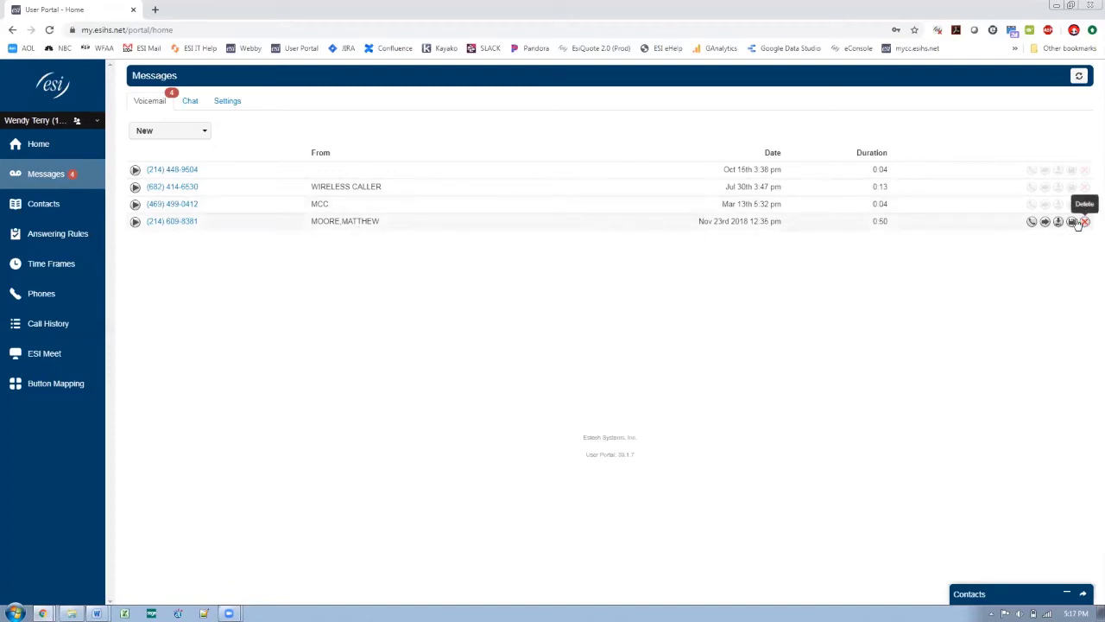
Step: Delete the Nov 23rd 2018 voicemail, save the Mar 13th voicemail, and display the Saved folder
{"action": "left_click", "coordinate": [1085, 222]}
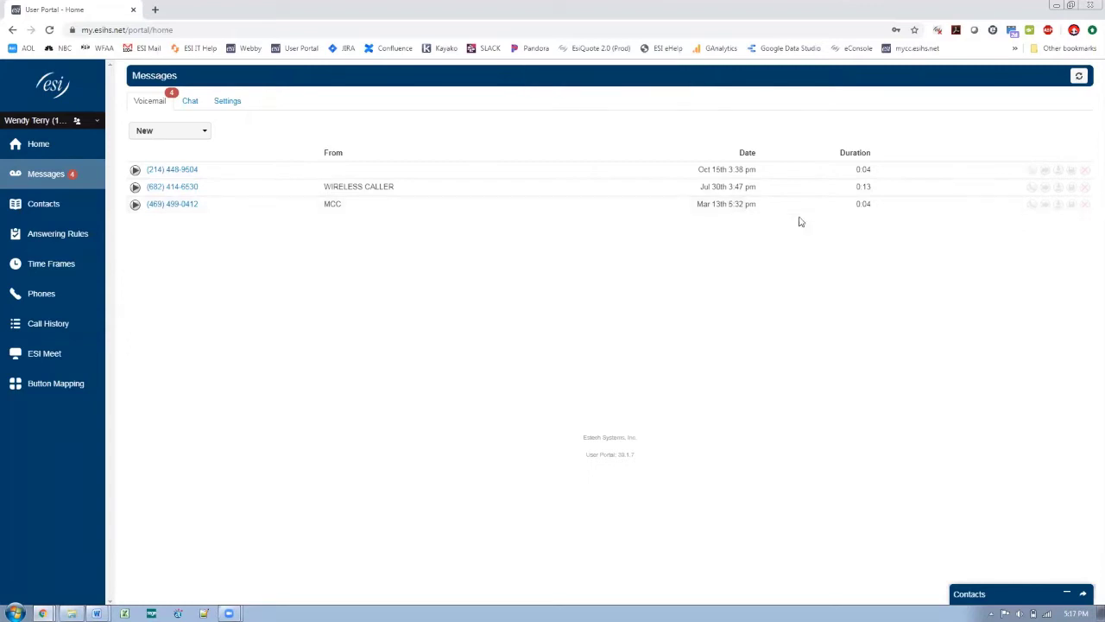
{"action": "left_click", "coordinate": [1071, 205]}
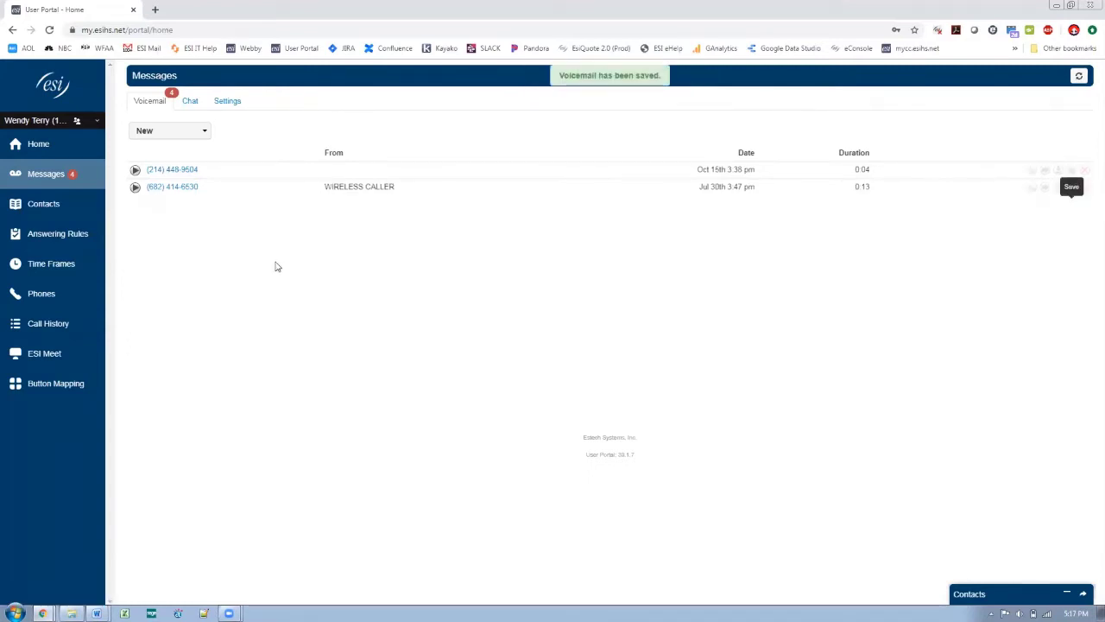
{"action": "left_click", "coordinate": [187, 135]}
{"action": "left_click", "coordinate": [182, 165]}
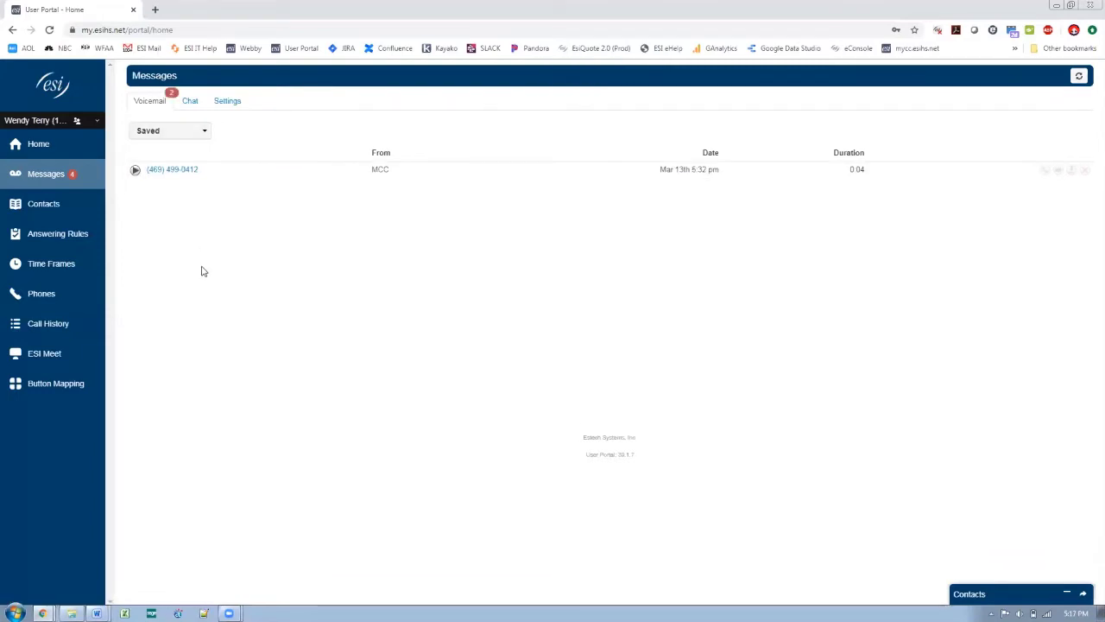
Step: Recover the Nov 23rd 2018 voicemail from the Trash by saving it, and display the Saved folder
{"action": "left_click", "coordinate": [187, 132]}
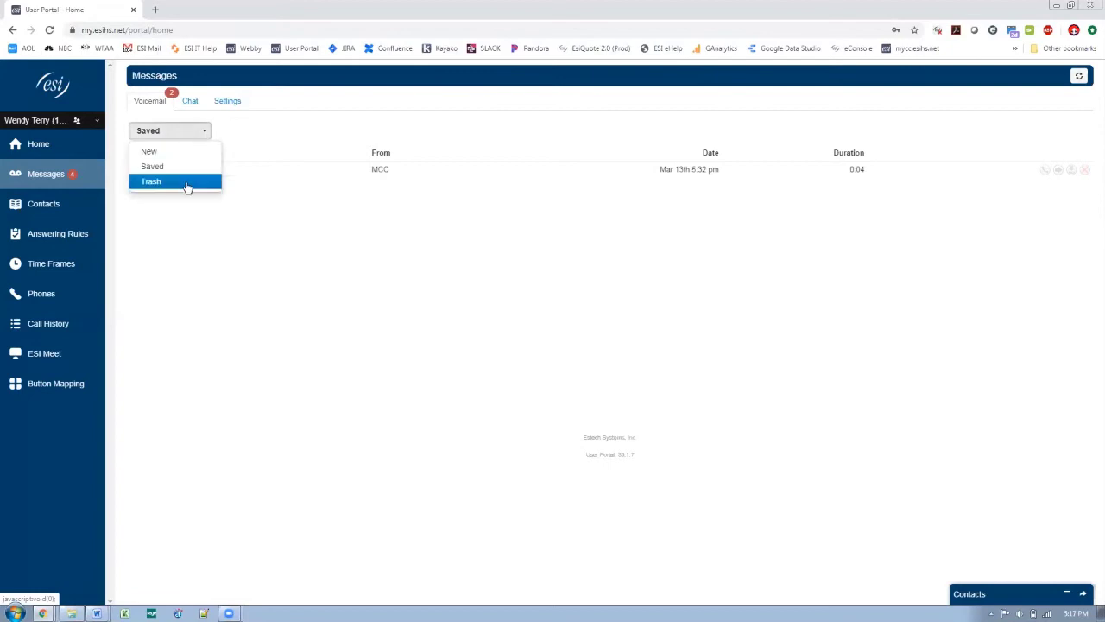
{"action": "left_click", "coordinate": [187, 182]}
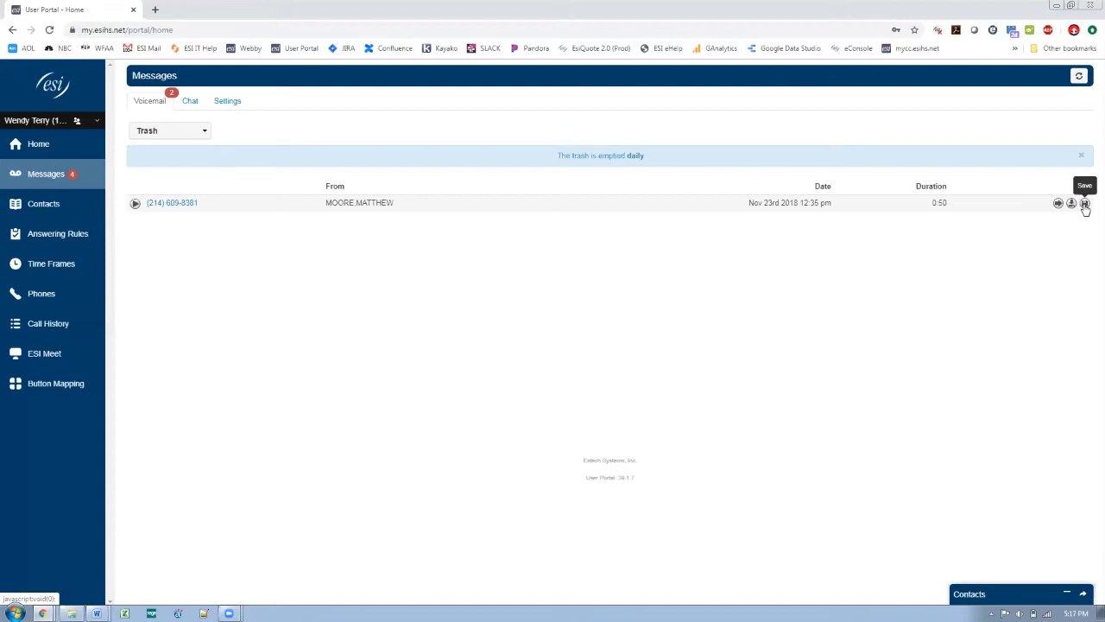
{"action": "left_click", "coordinate": [1085, 203]}
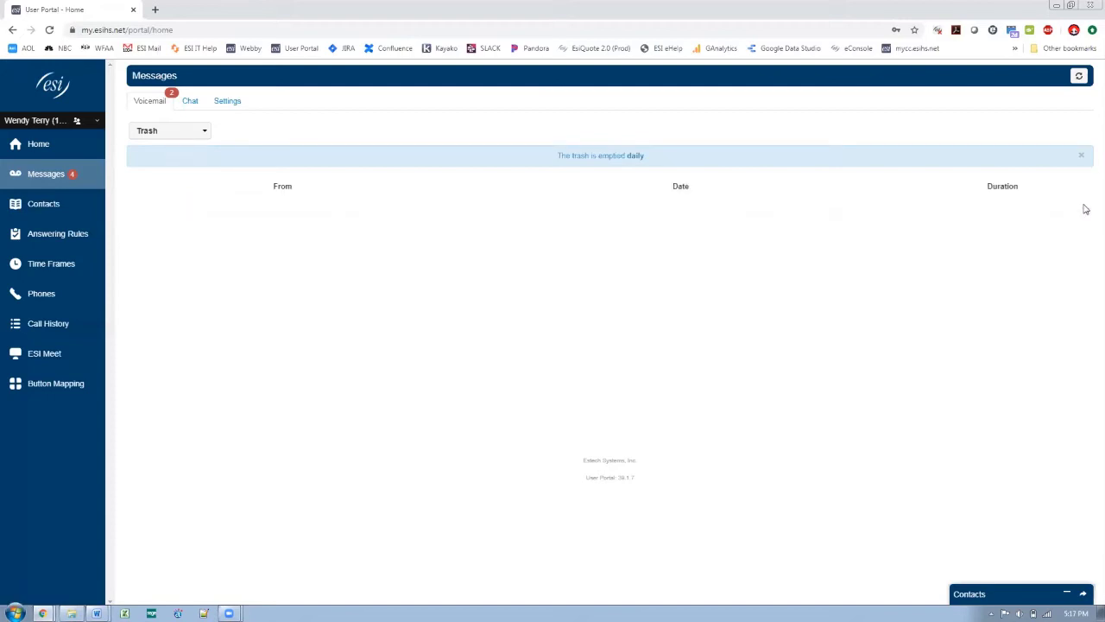
{"action": "left_click", "coordinate": [195, 136]}
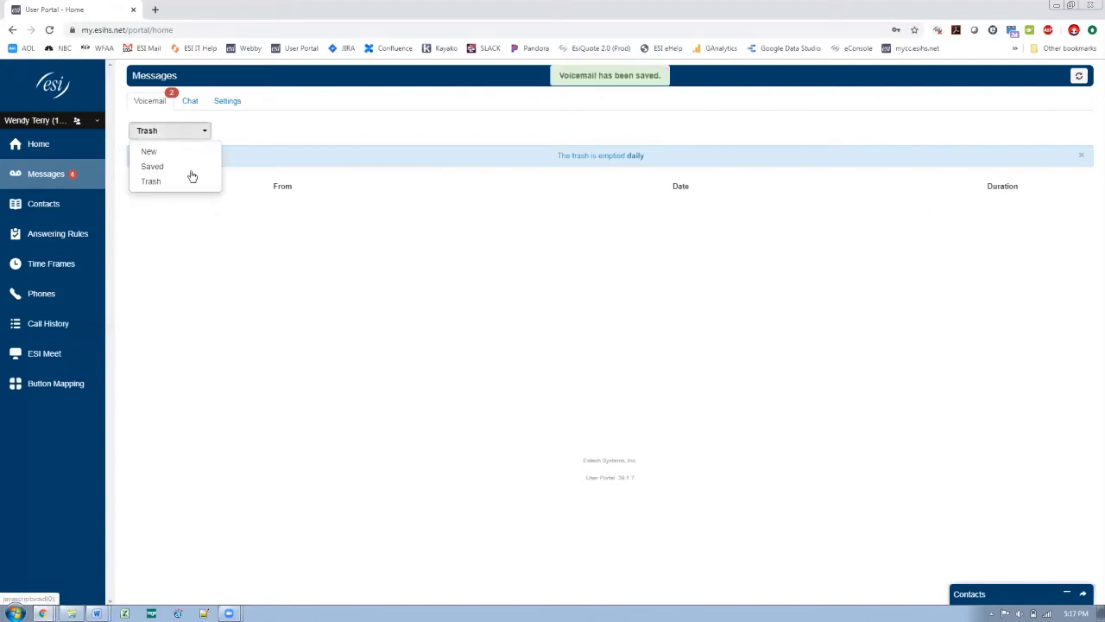
{"action": "left_click", "coordinate": [190, 166]}
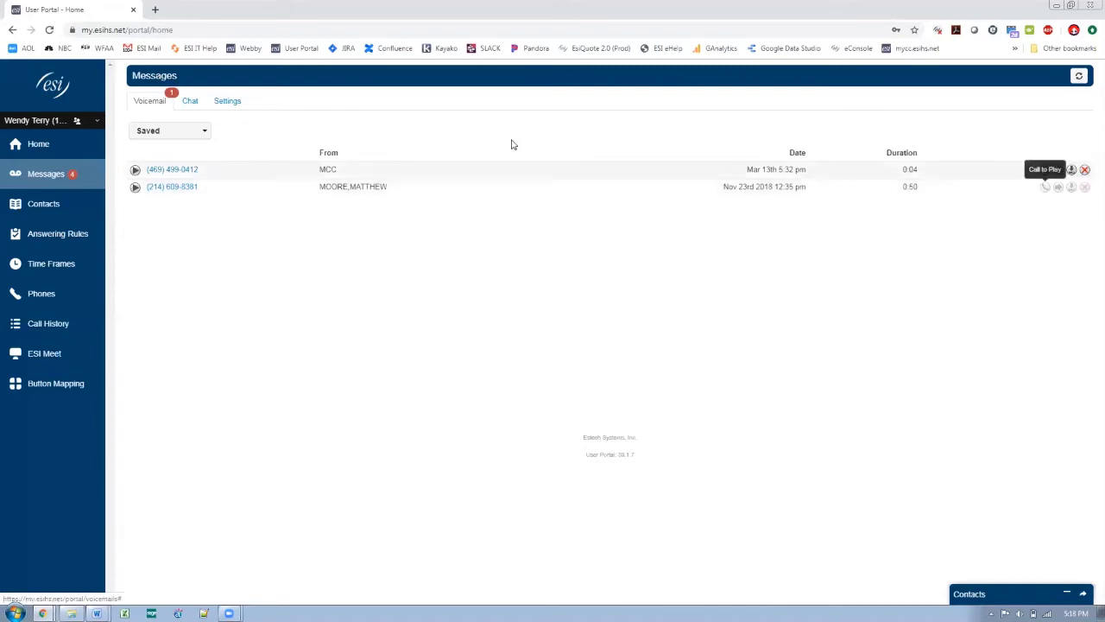
Step: Delete the Nov 23rd 2018 voicemail from the Saved folder, check the Trash, and return to the New voicemails
{"action": "left_click", "coordinate": [1085, 187]}
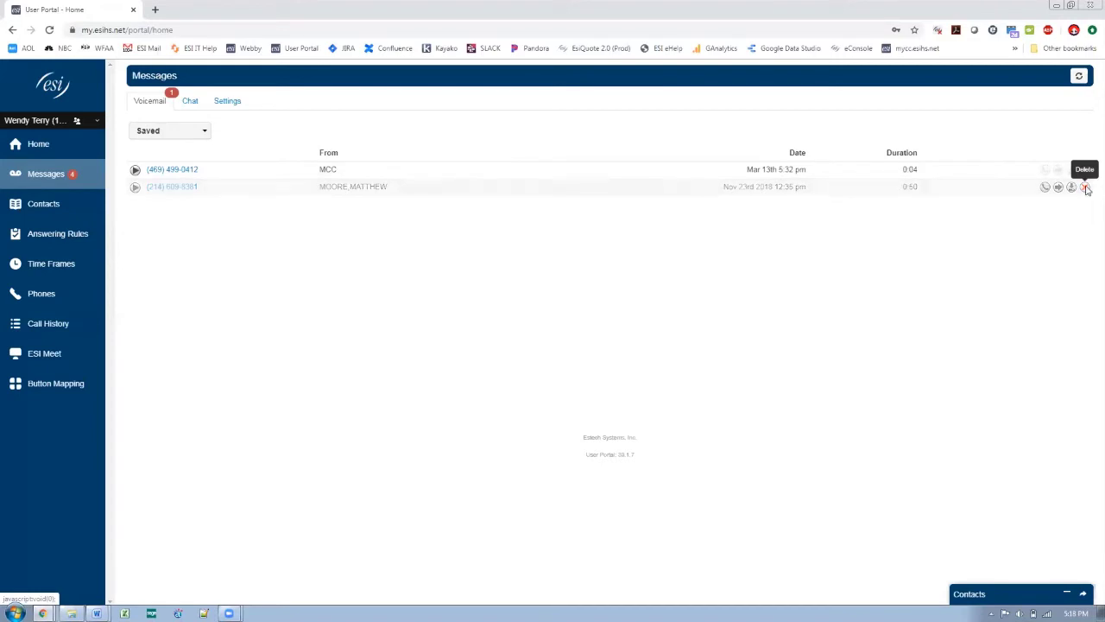
{"action": "left_click", "coordinate": [193, 134]}
{"action": "left_click", "coordinate": [193, 179]}
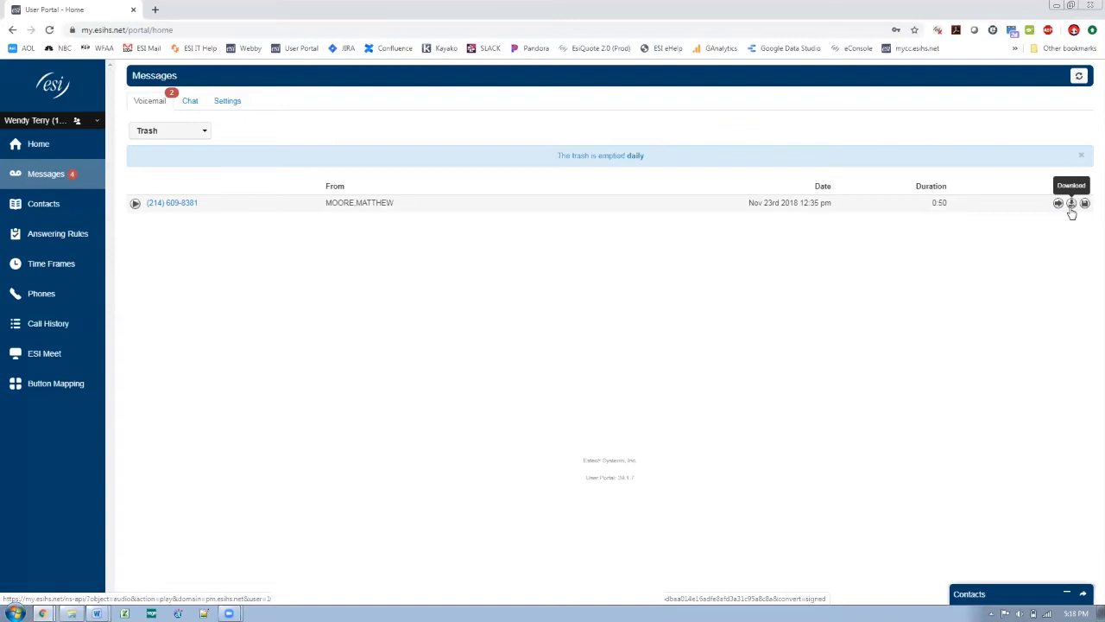
{"action": "left_click", "coordinate": [175, 129]}
{"action": "left_click", "coordinate": [173, 152]}
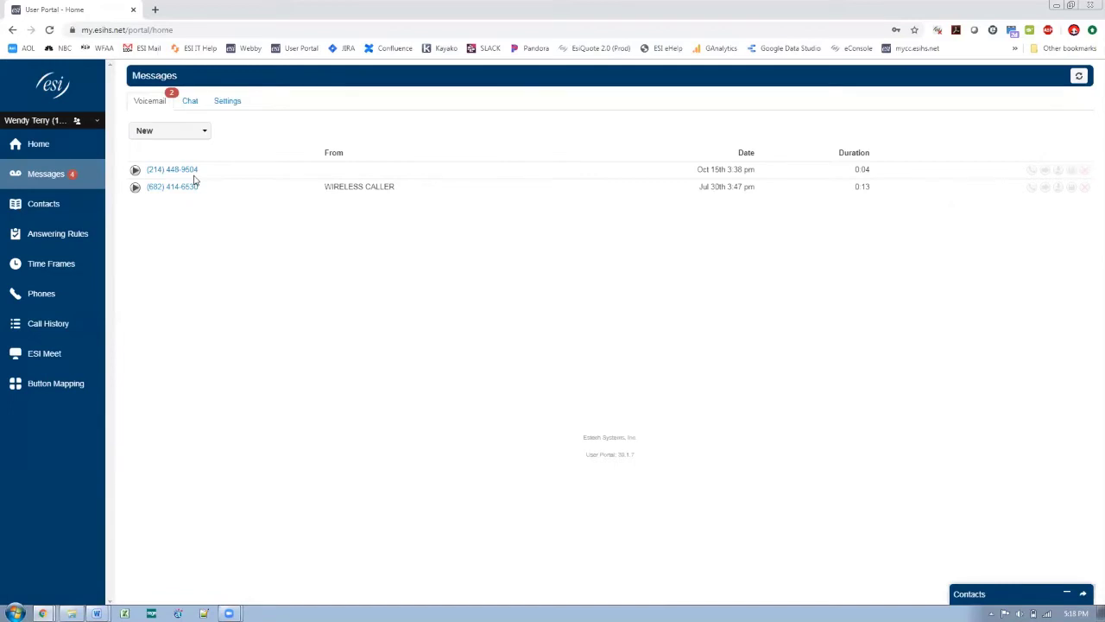
Step: Review the chat conversations and the voicemail settings, and return to the voicemail list
{"action": "left_click", "coordinate": [190, 102]}
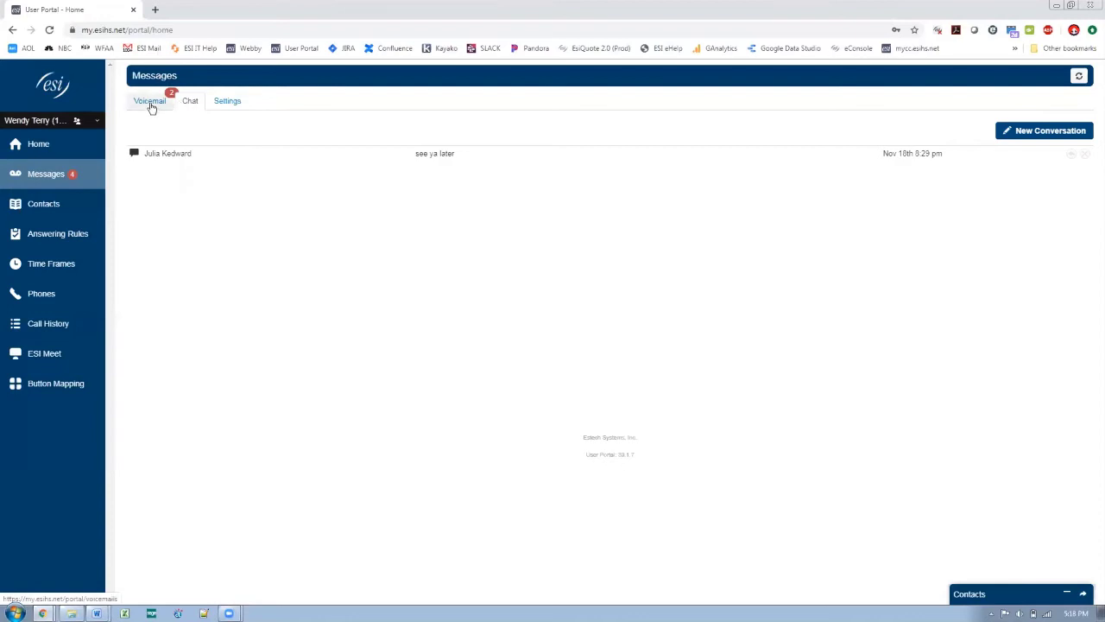
{"action": "left_click", "coordinate": [150, 101]}
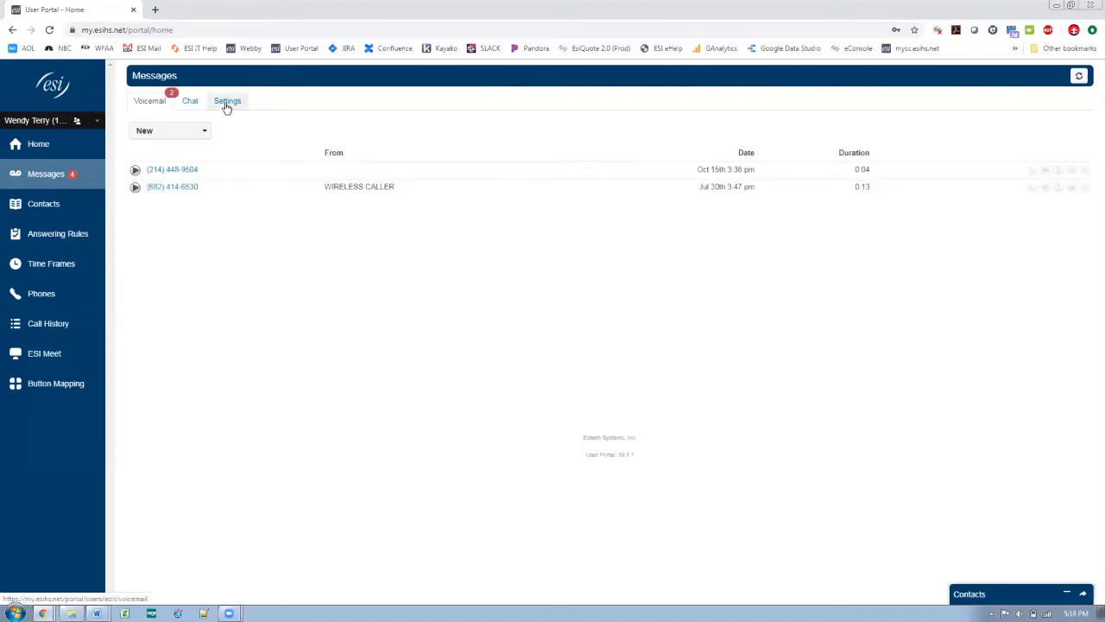
{"action": "left_click", "coordinate": [227, 102]}
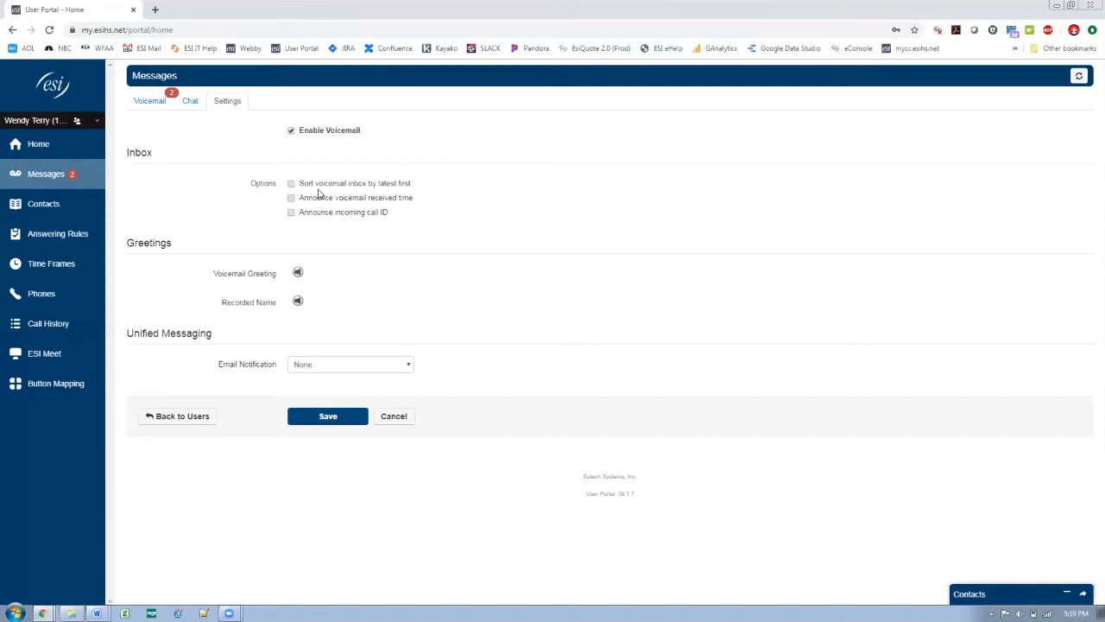
{"action": "left_click", "coordinate": [135, 104]}
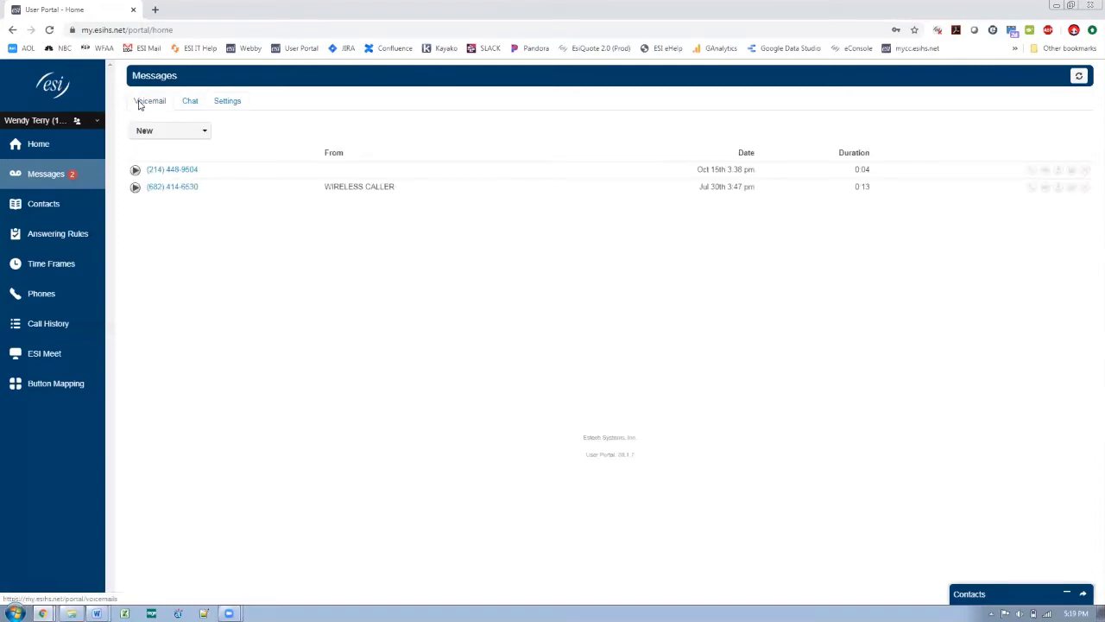
Step: In the message settings, record a new Recorded Name through a call to the extension, and leave its management dialog without further changes
{"action": "left_click", "coordinate": [233, 103]}
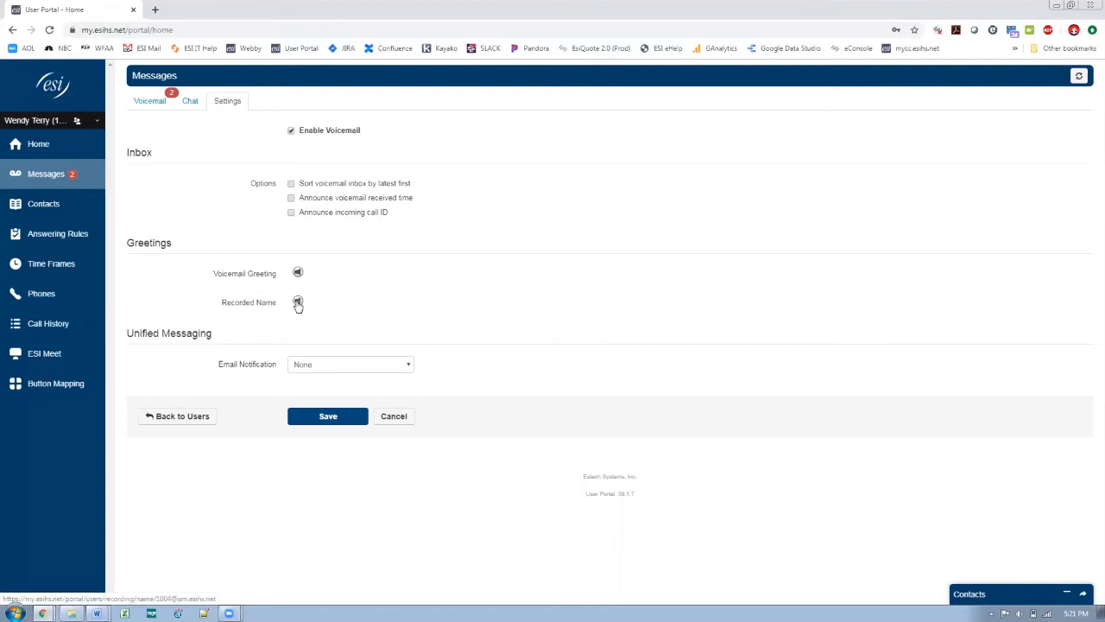
{"action": "left_click", "coordinate": [297, 302]}
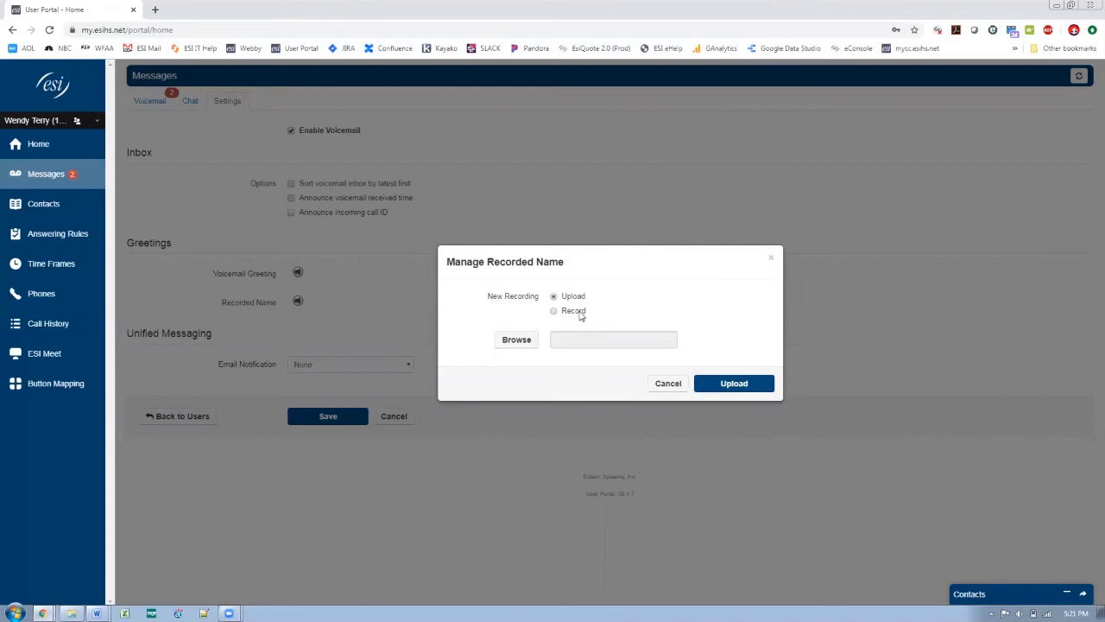
{"action": "left_click", "coordinate": [554, 313]}
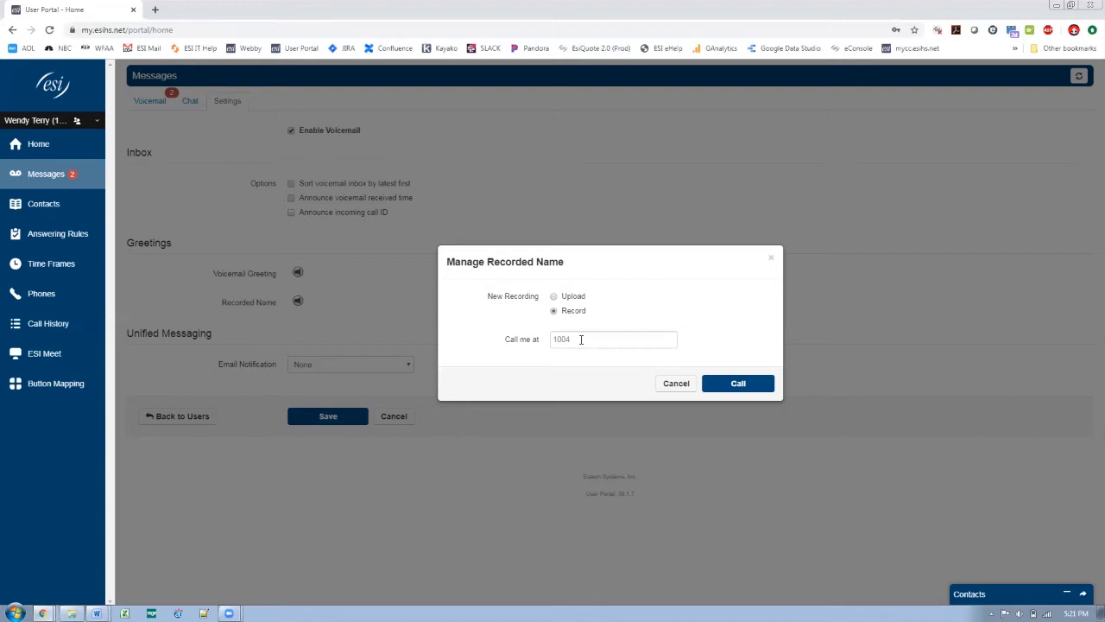
{"action": "left_click", "coordinate": [736, 384]}
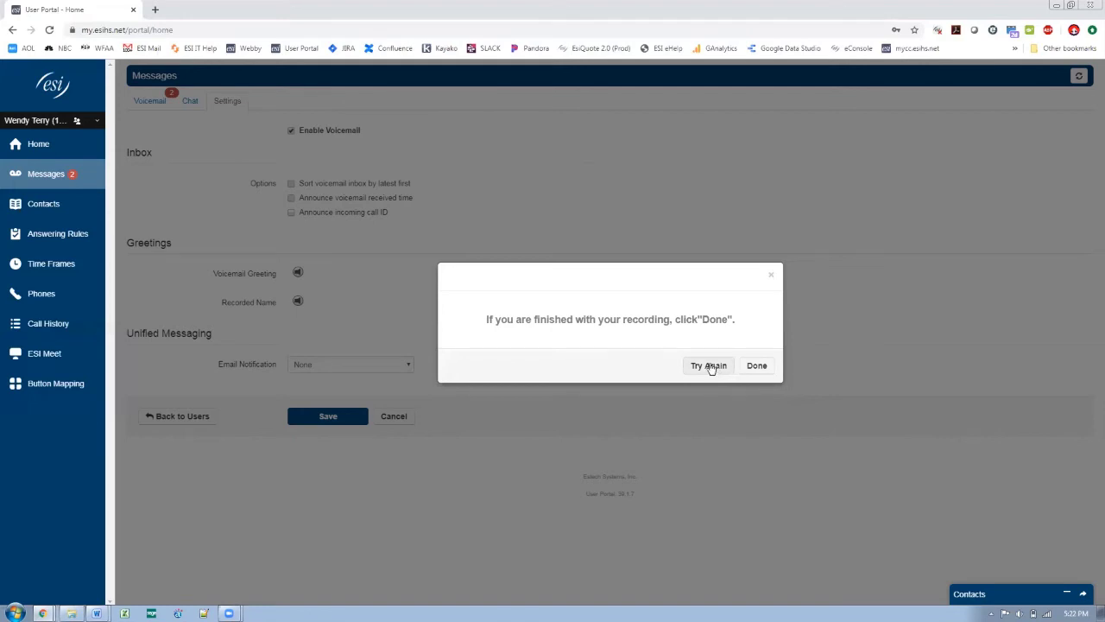
{"action": "left_click", "coordinate": [756, 365]}
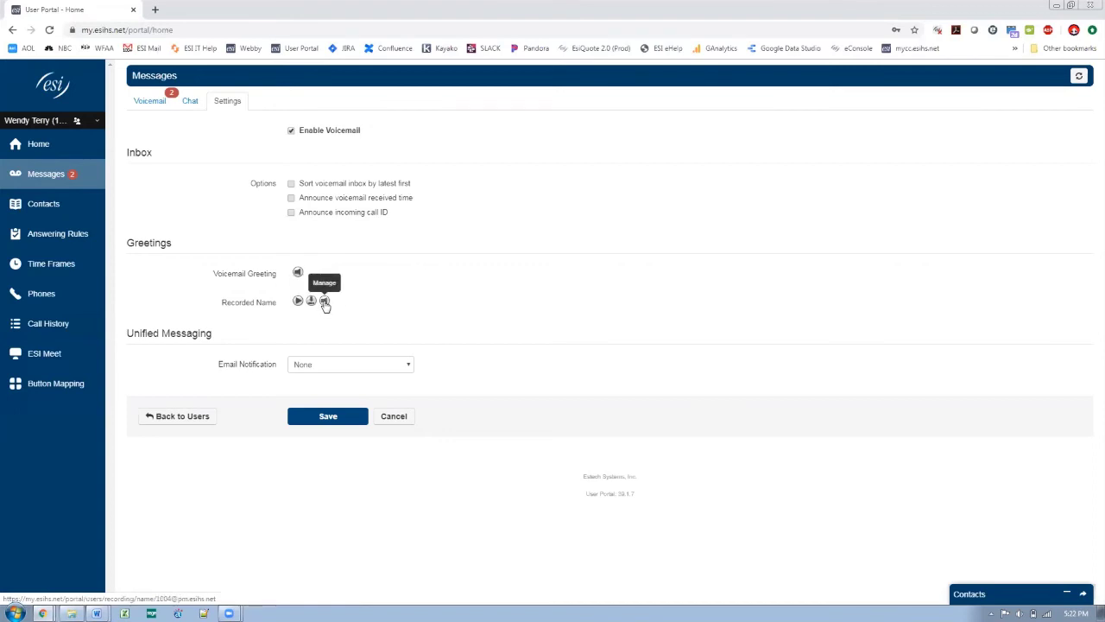
{"action": "left_click", "coordinate": [325, 302]}
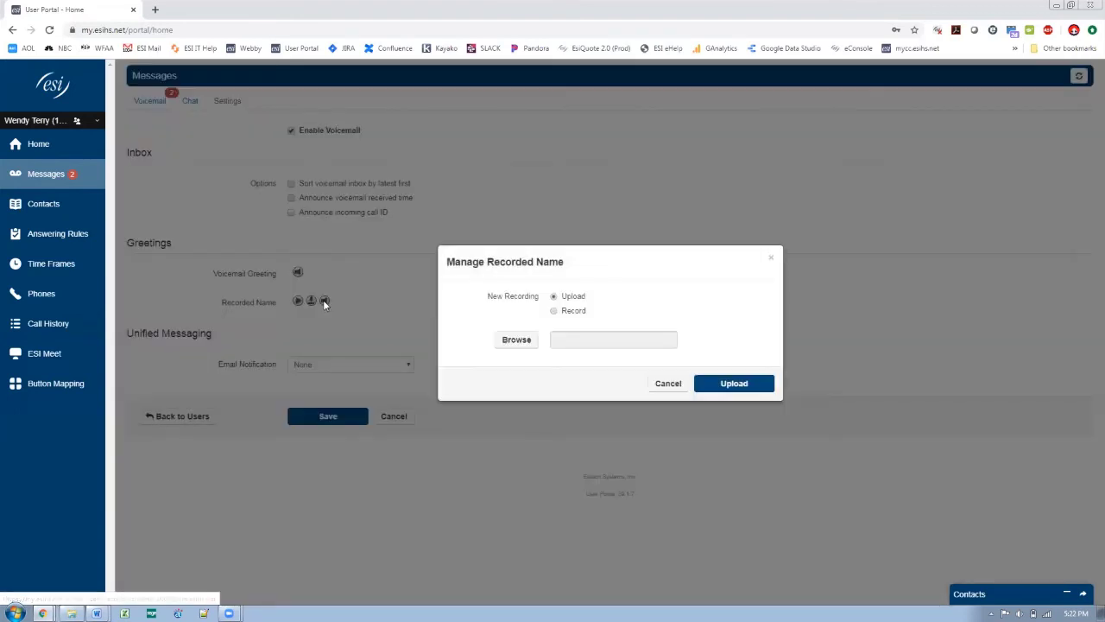
{"action": "left_click", "coordinate": [667, 383]}
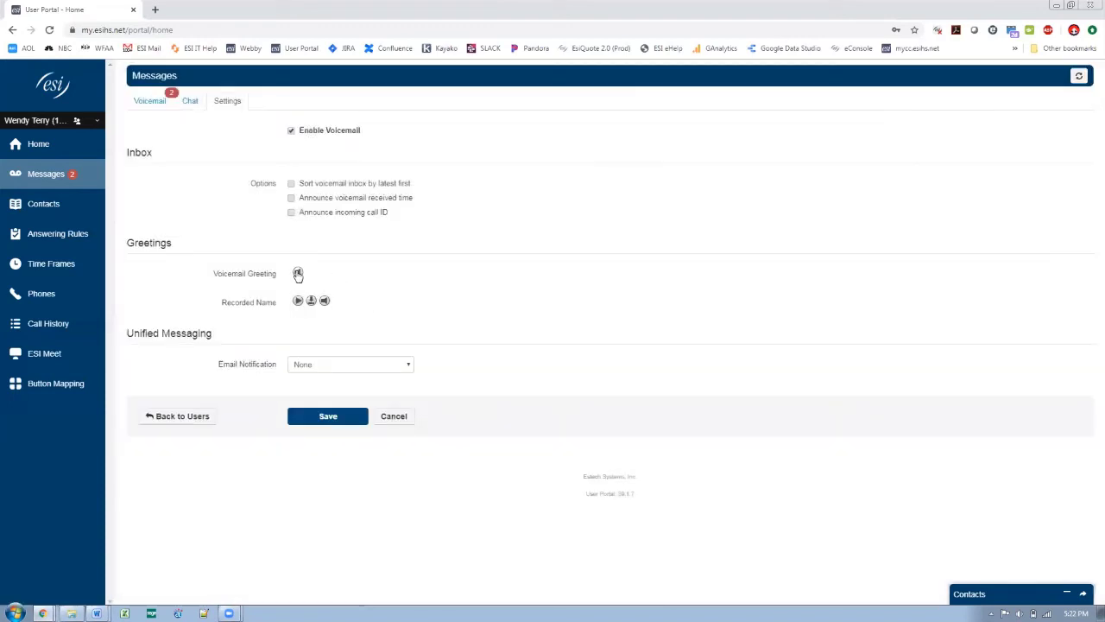
Step: Record a new voicemail greeting named Main through a call to the extension
{"action": "left_click", "coordinate": [297, 273]}
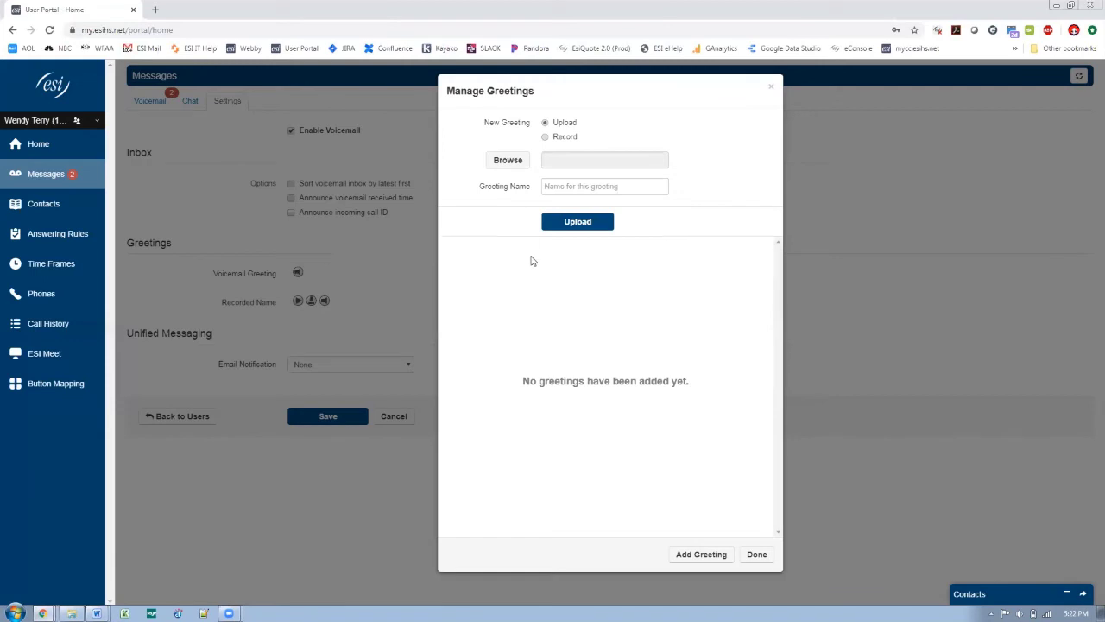
{"action": "left_click", "coordinate": [545, 138]}
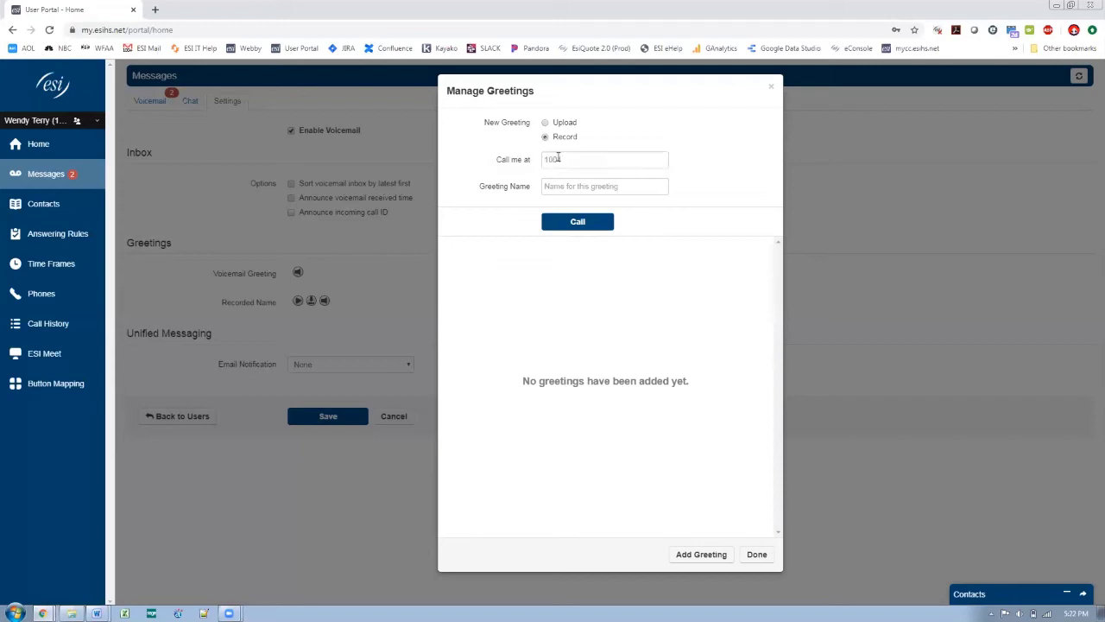
{"action": "left_click", "coordinate": [566, 186]}
{"action": "type", "text": "Main"}
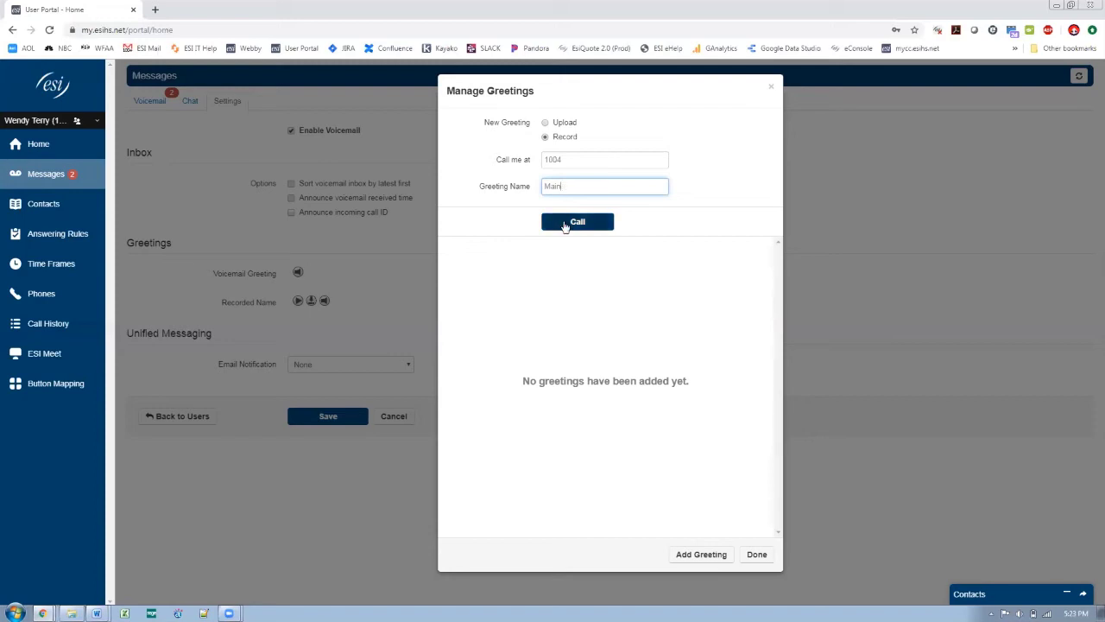
{"action": "left_click", "coordinate": [566, 223]}
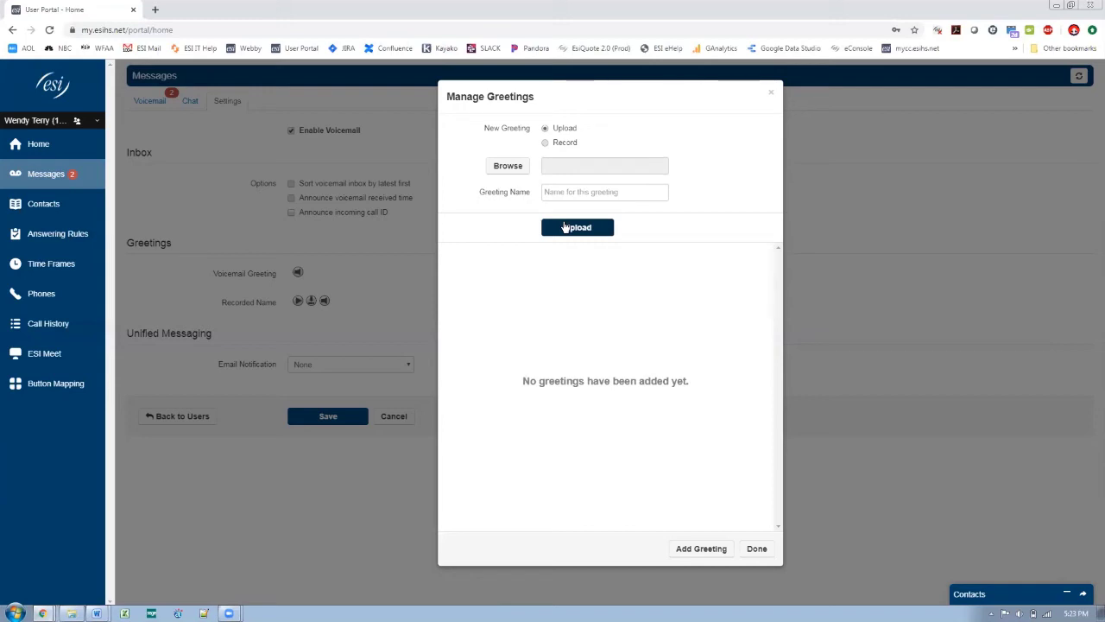
{"action": "left_click", "coordinate": [566, 227]}
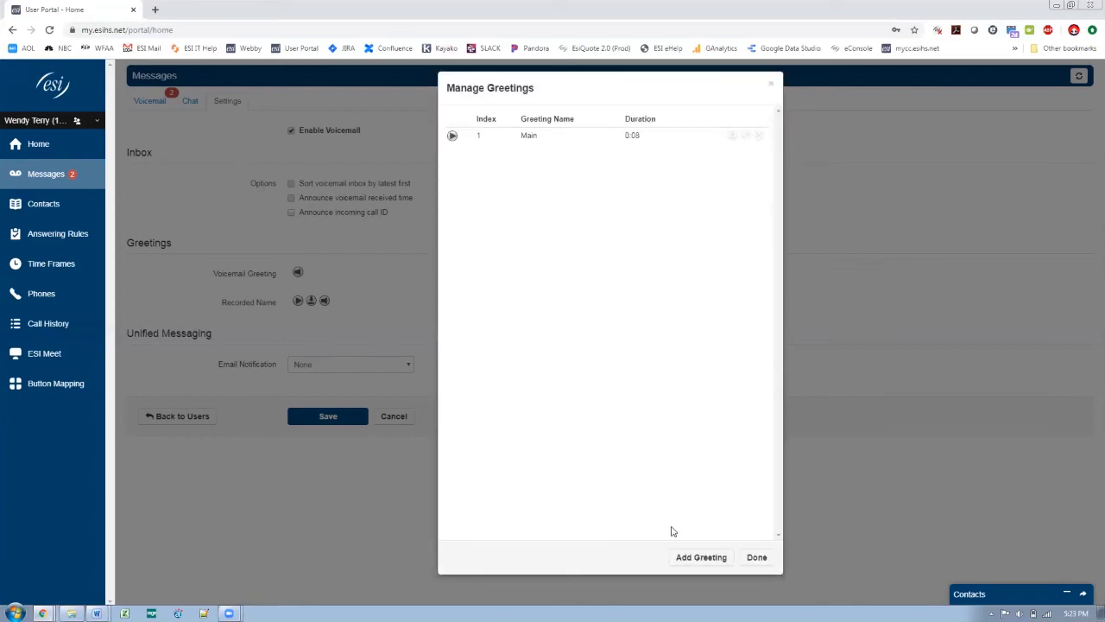
Step: Add a second voicemail greeting named Vacation, recorded through a call to the extension
{"action": "left_click", "coordinate": [698, 558]}
{"action": "left_click", "coordinate": [544, 134]}
{"action": "left_click", "coordinate": [572, 182]}
{"action": "type", "text": "Holiday"}
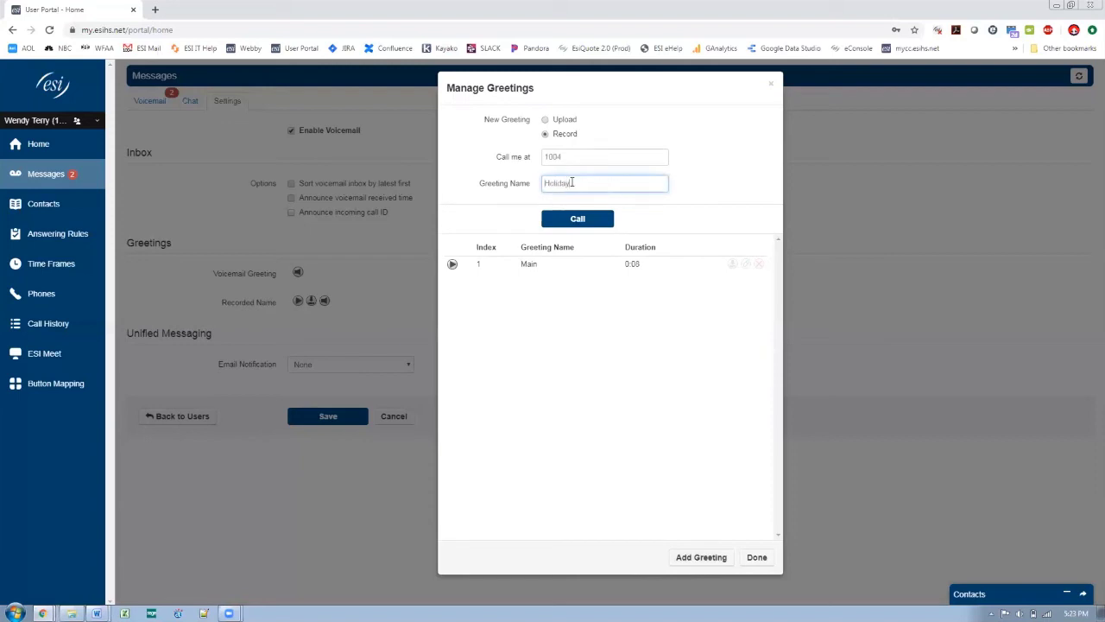
{"action": "key", "text": "BackSpace"}
{"action": "key", "text": "BackSpace"}
{"action": "key", "text": "BackSpace"}
{"action": "key", "text": "BackSpace"}
{"action": "type", "text": "Vacation"}
{"action": "left_click", "coordinate": [576, 223]}
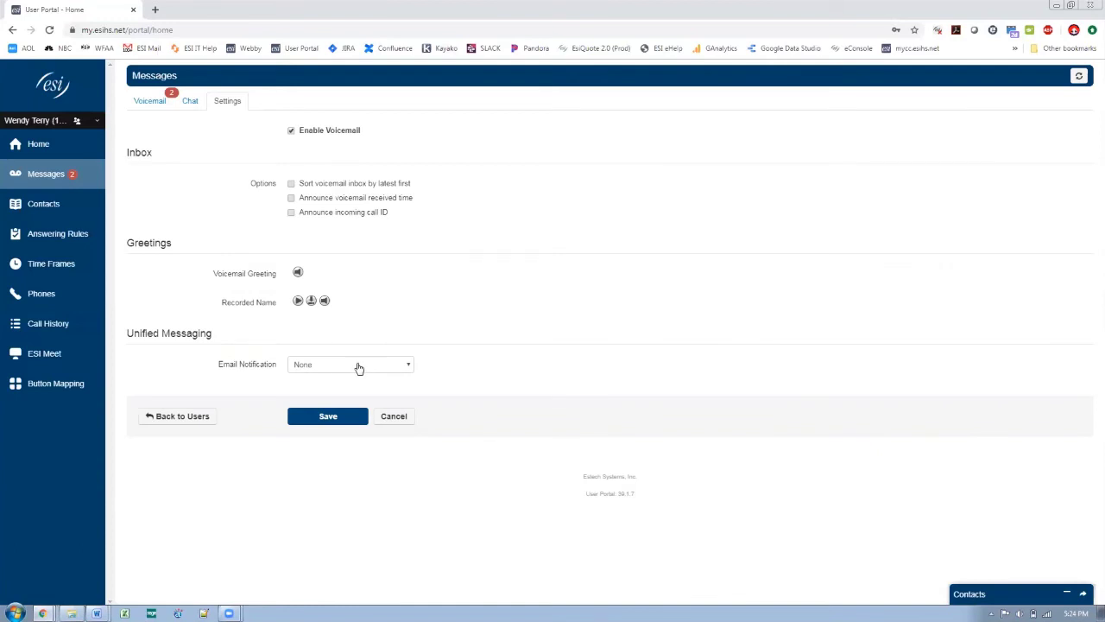
Step: Review the email notification choices for unified messaging and set Email Notification to Send w/ attachment (leave as new)
{"action": "left_click", "coordinate": [359, 369]}
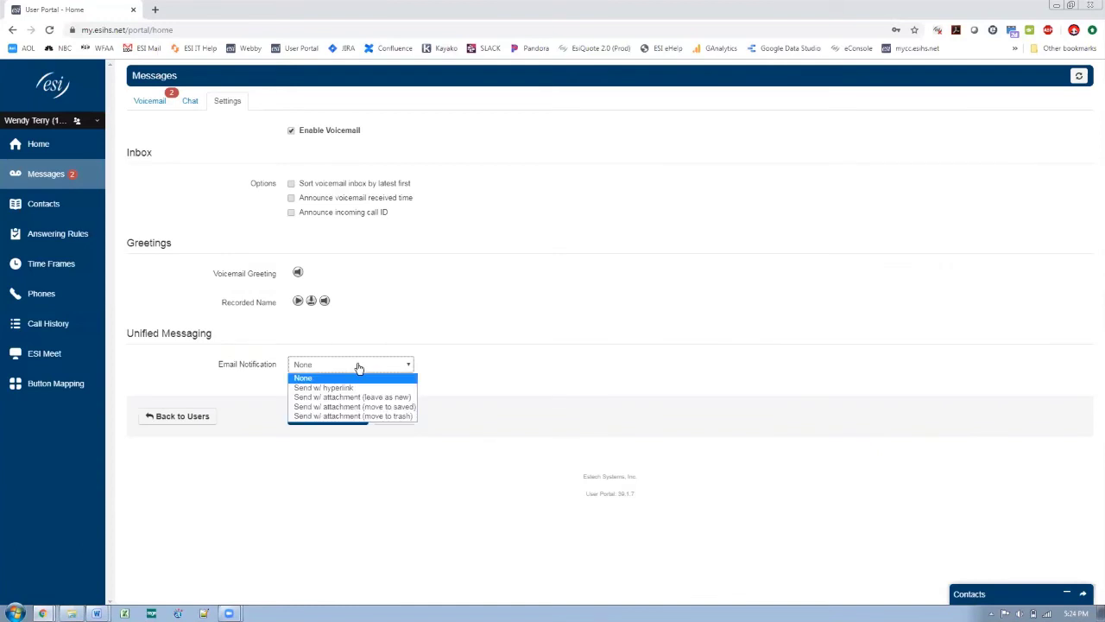
{"action": "left_click", "coordinate": [532, 375]}
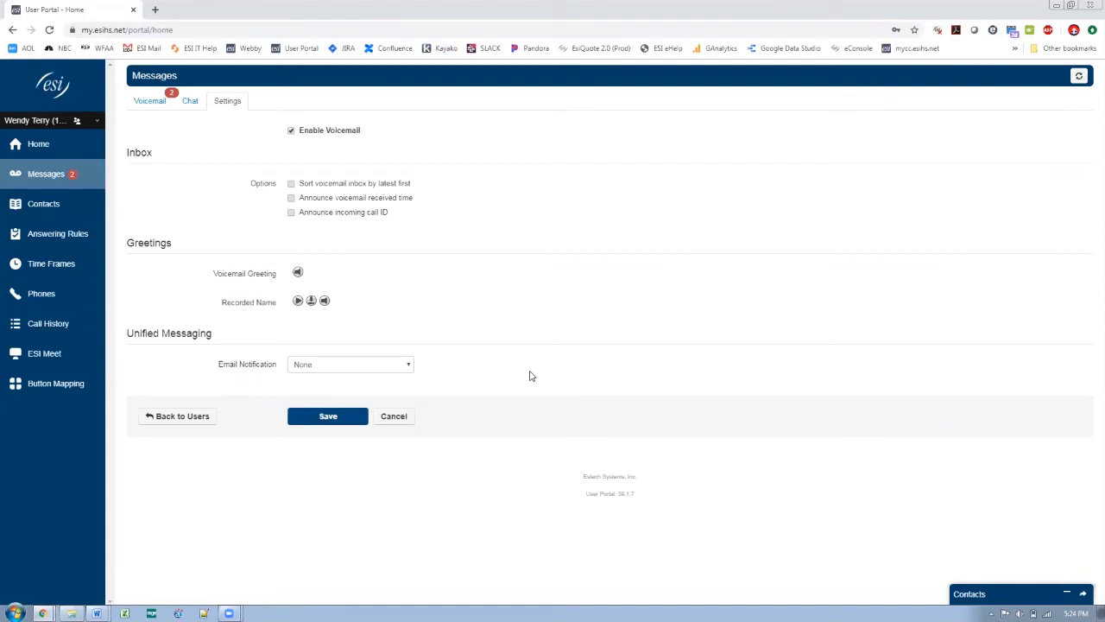
{"action": "left_click", "coordinate": [404, 366]}
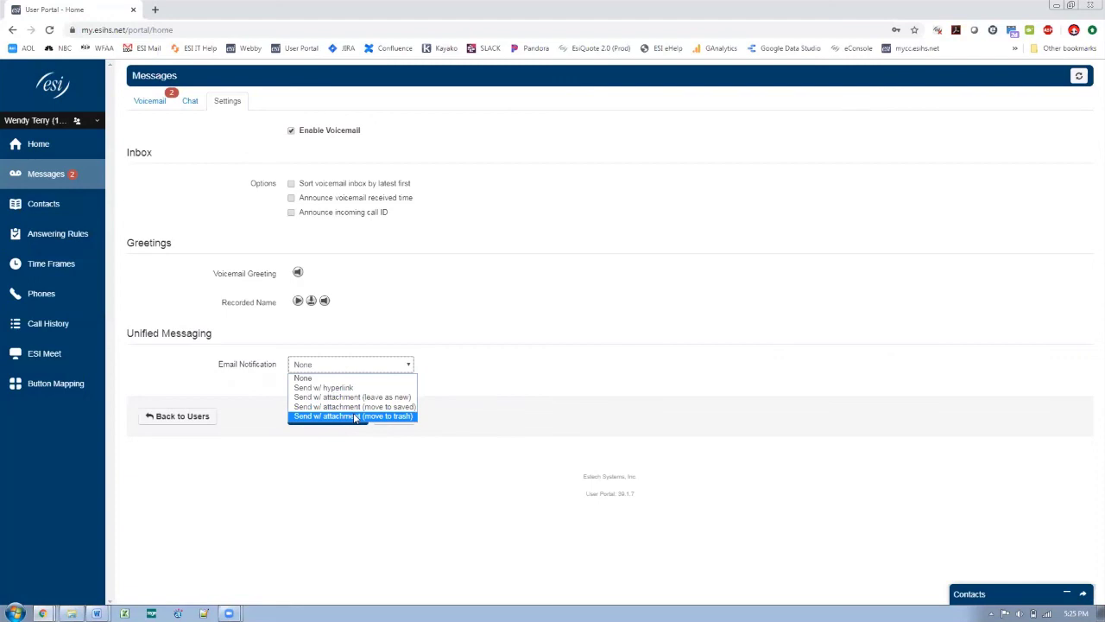
{"action": "left_click", "coordinate": [510, 368]}
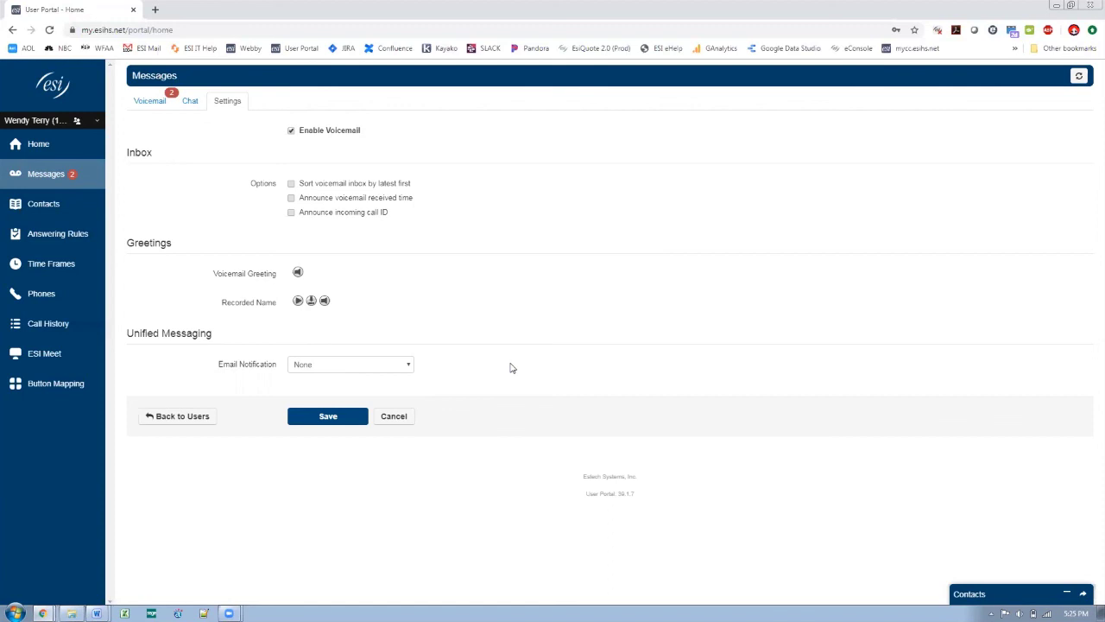
{"action": "left_click", "coordinate": [402, 366]}
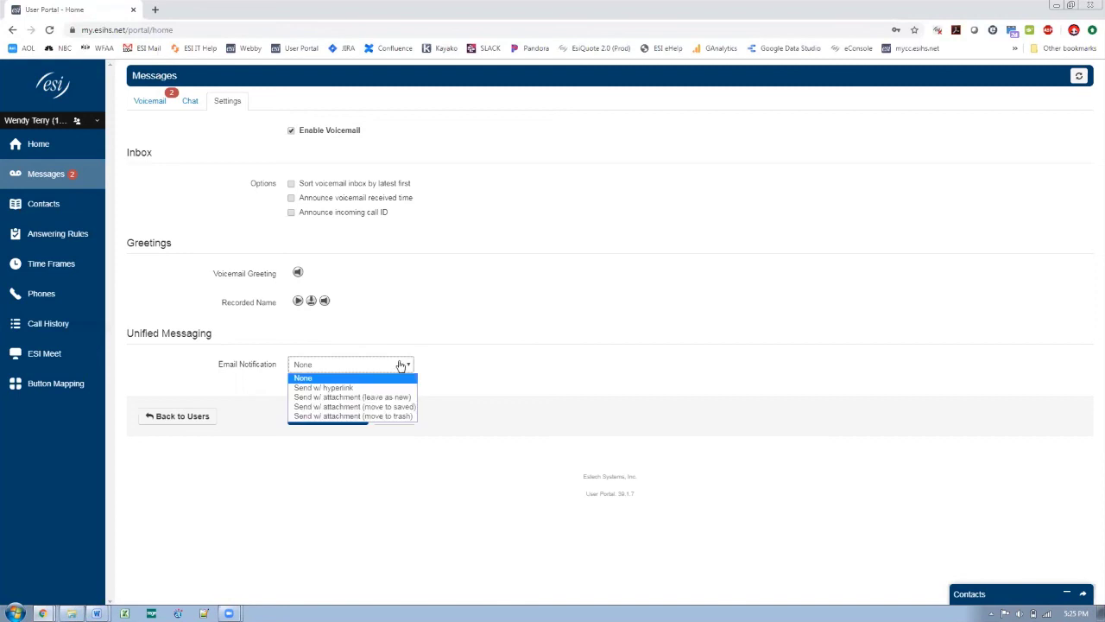
{"action": "left_click", "coordinate": [402, 398]}
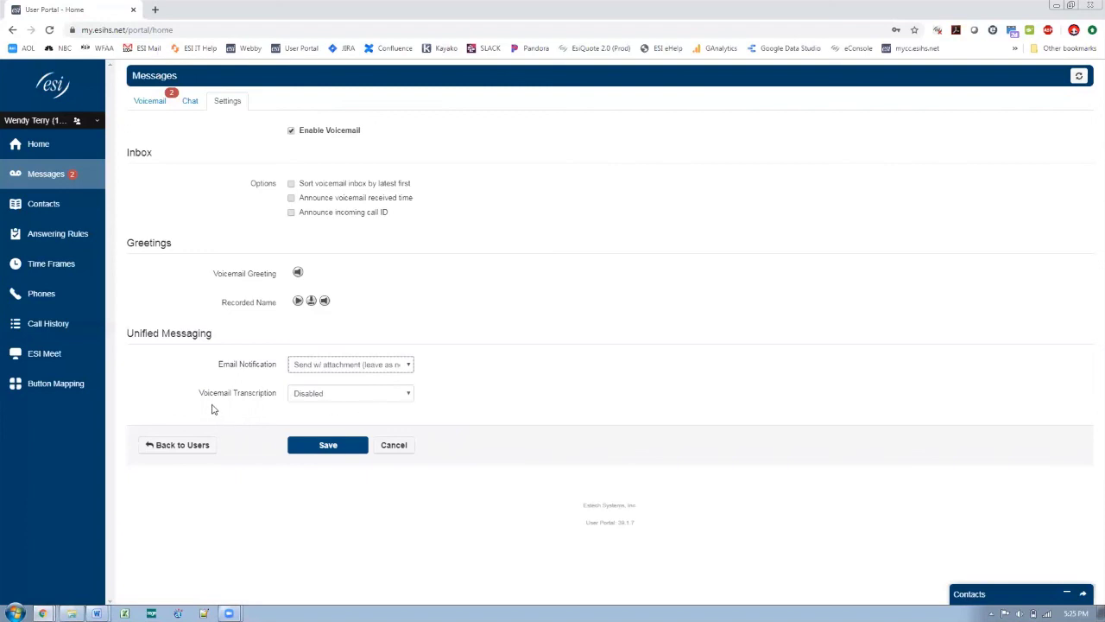
Step: Check the Voicemail Transcription choices, leave the selection as it is, and save the message settings
{"action": "left_click", "coordinate": [313, 399]}
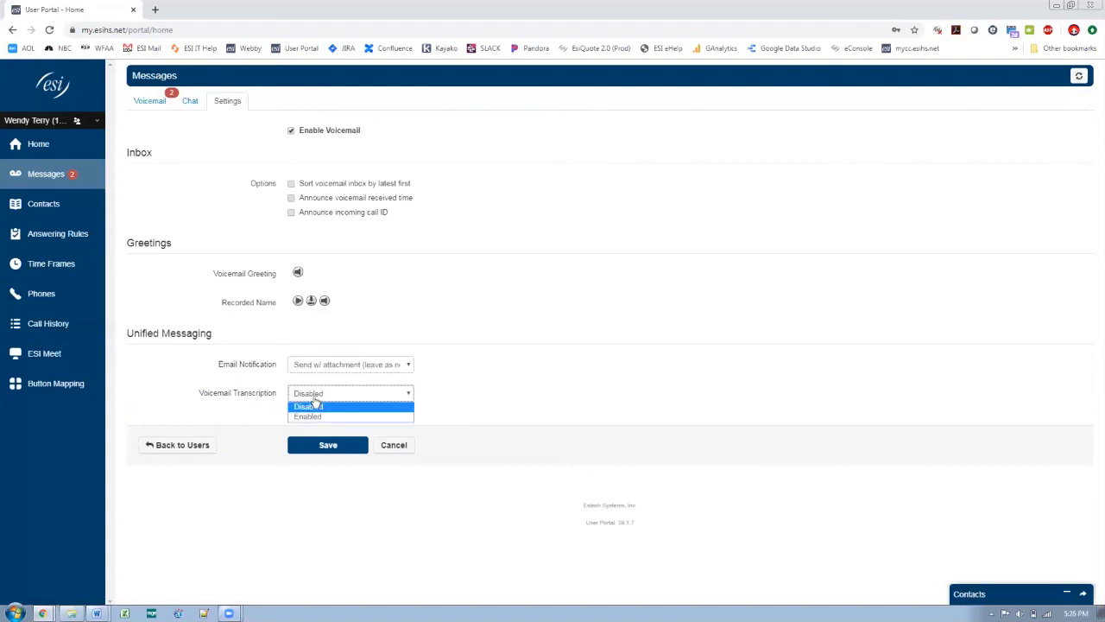
{"action": "left_click", "coordinate": [258, 414]}
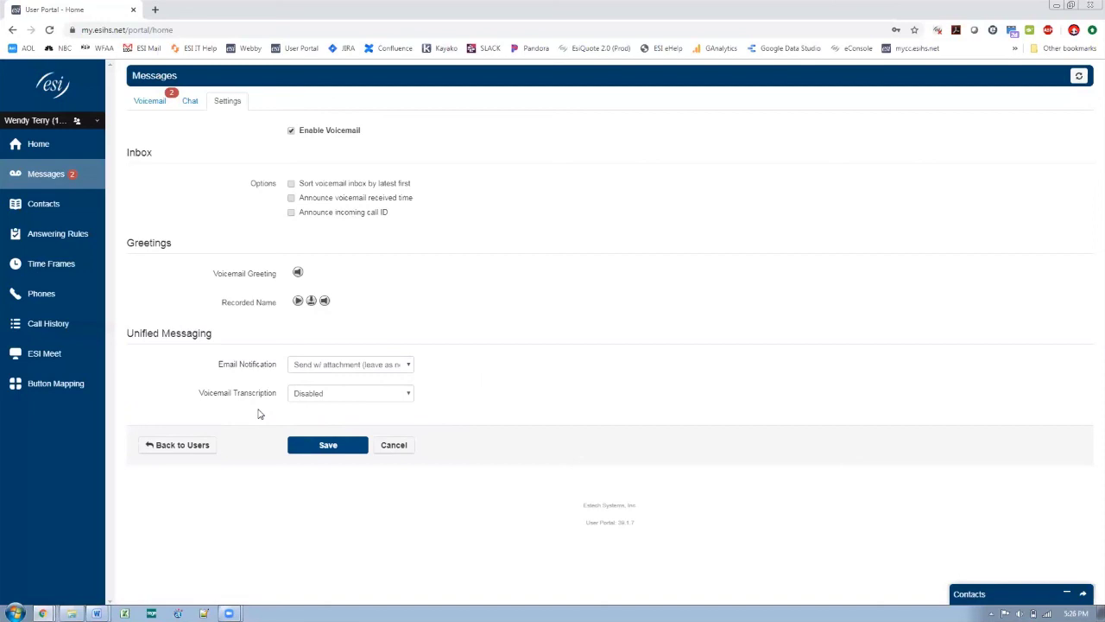
{"action": "left_click", "coordinate": [310, 446]}
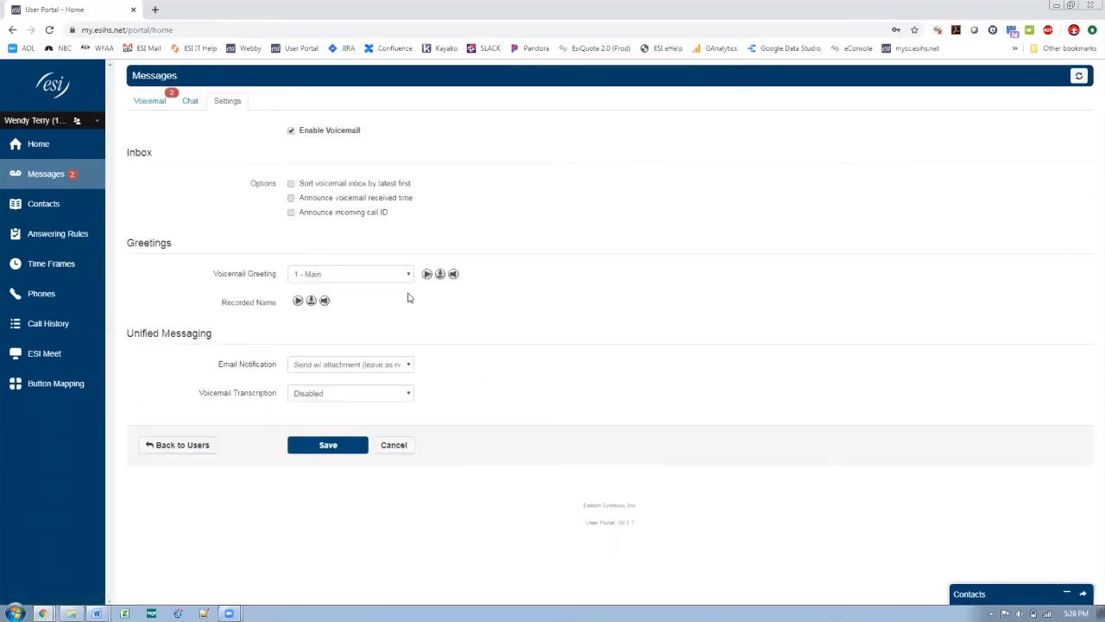
Step: Select 2 - Vacation as the voicemail greeting, look over the list of recorded greetings, and save the settings
{"action": "left_click", "coordinate": [343, 276]}
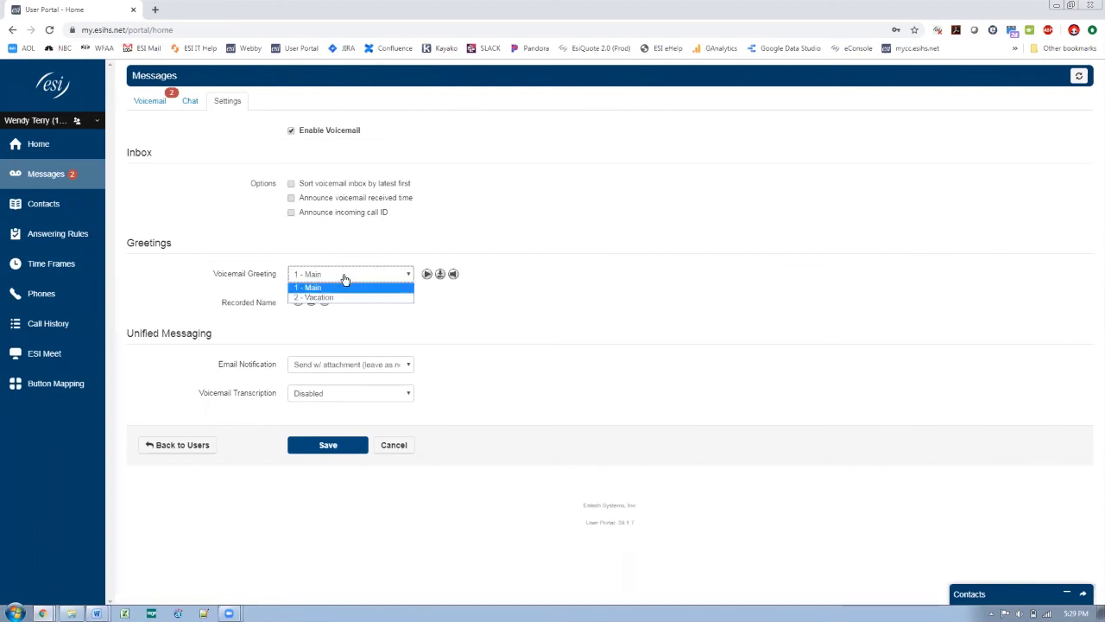
{"action": "left_click", "coordinate": [344, 298]}
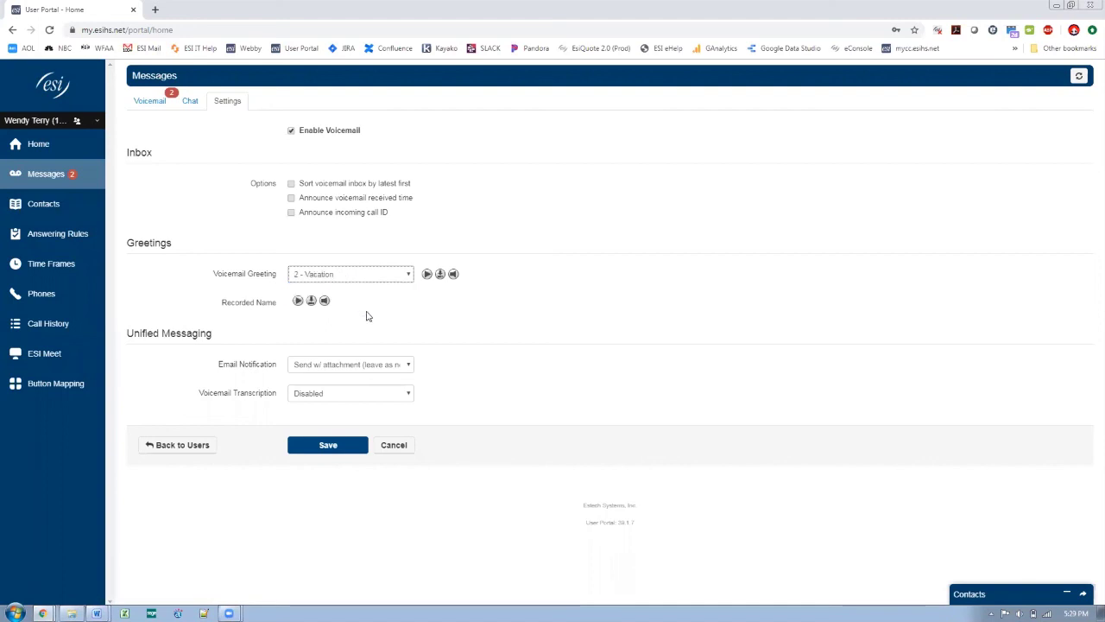
{"action": "left_click", "coordinate": [453, 277]}
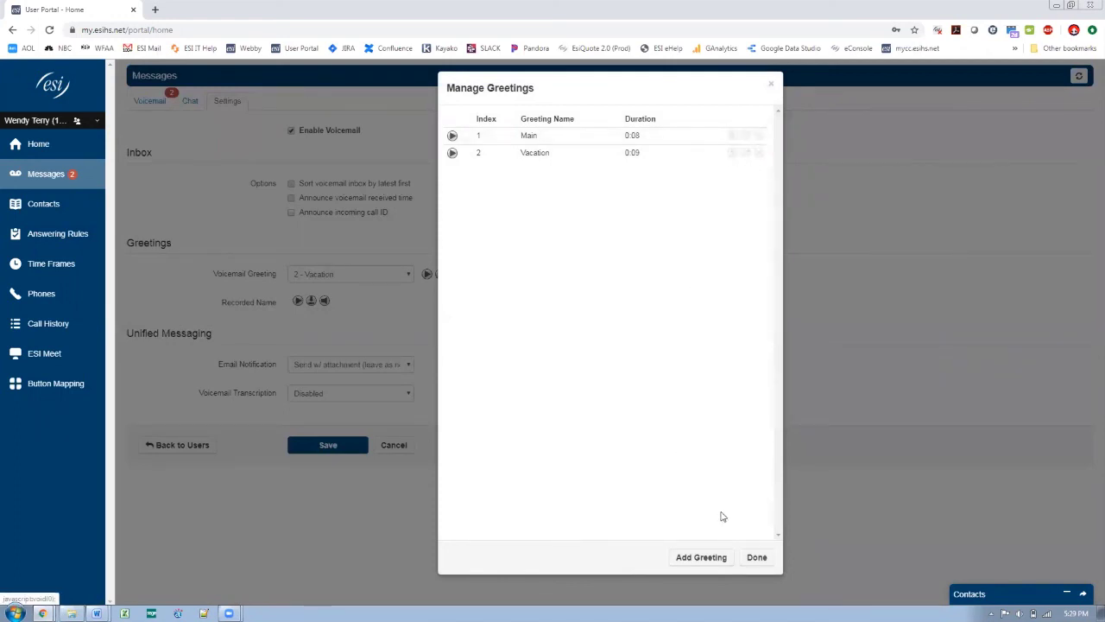
{"action": "left_click", "coordinate": [757, 557]}
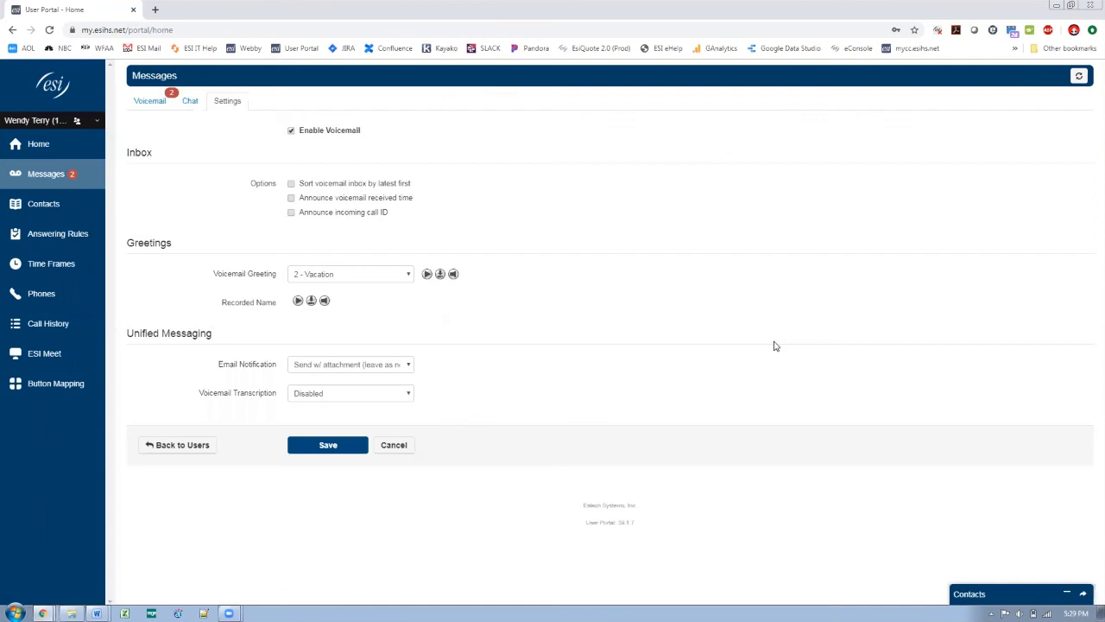
{"action": "left_click", "coordinate": [328, 448]}
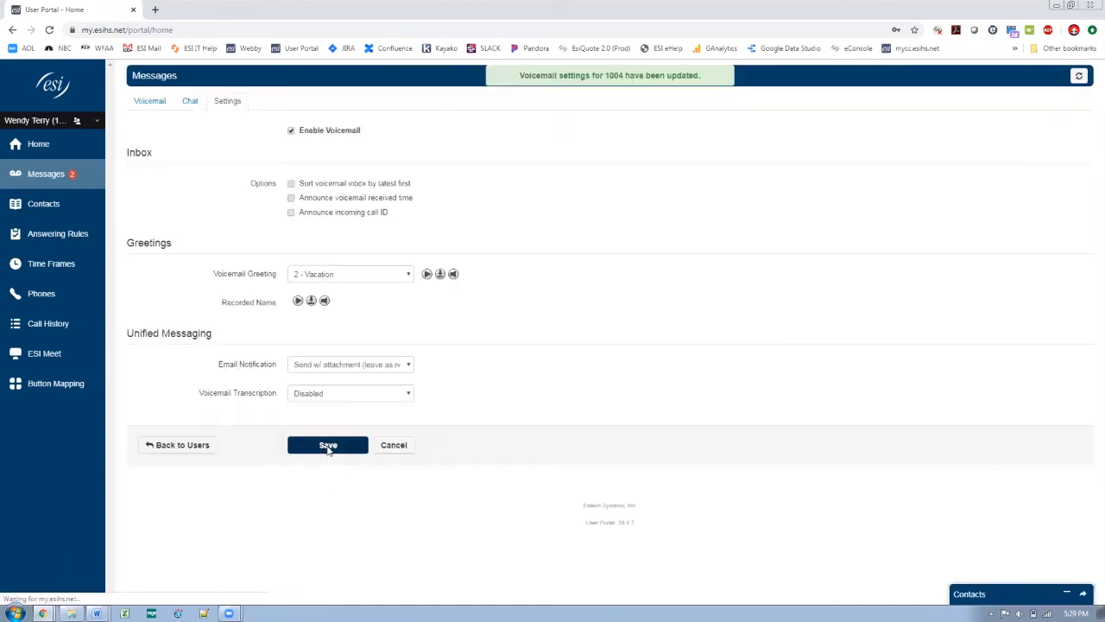
Step: Switch the voicemail greeting back to 1 - Main, save the settings, and return to the portal's home page
{"action": "left_click", "coordinate": [341, 276]}
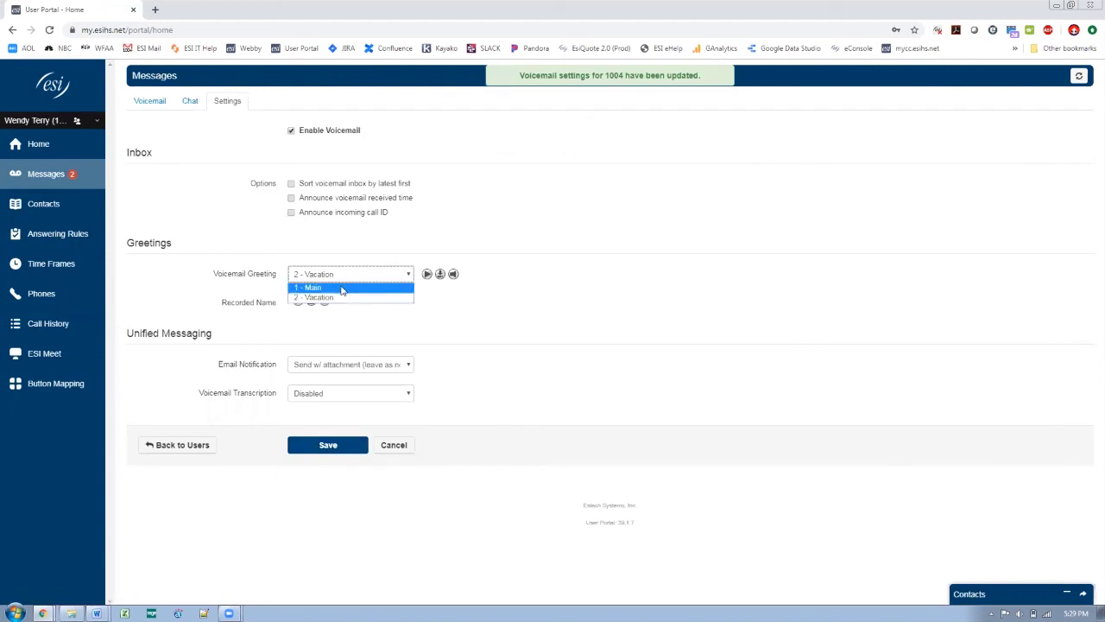
{"action": "left_click", "coordinate": [341, 288]}
{"action": "left_click", "coordinate": [326, 449]}
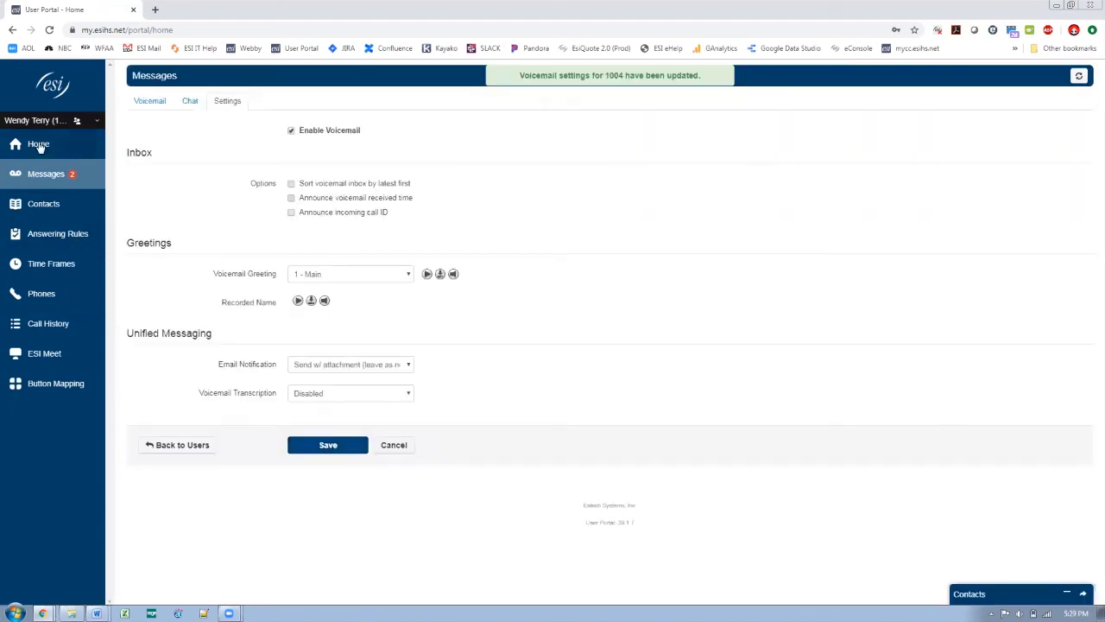
{"action": "left_click", "coordinate": [39, 145]}
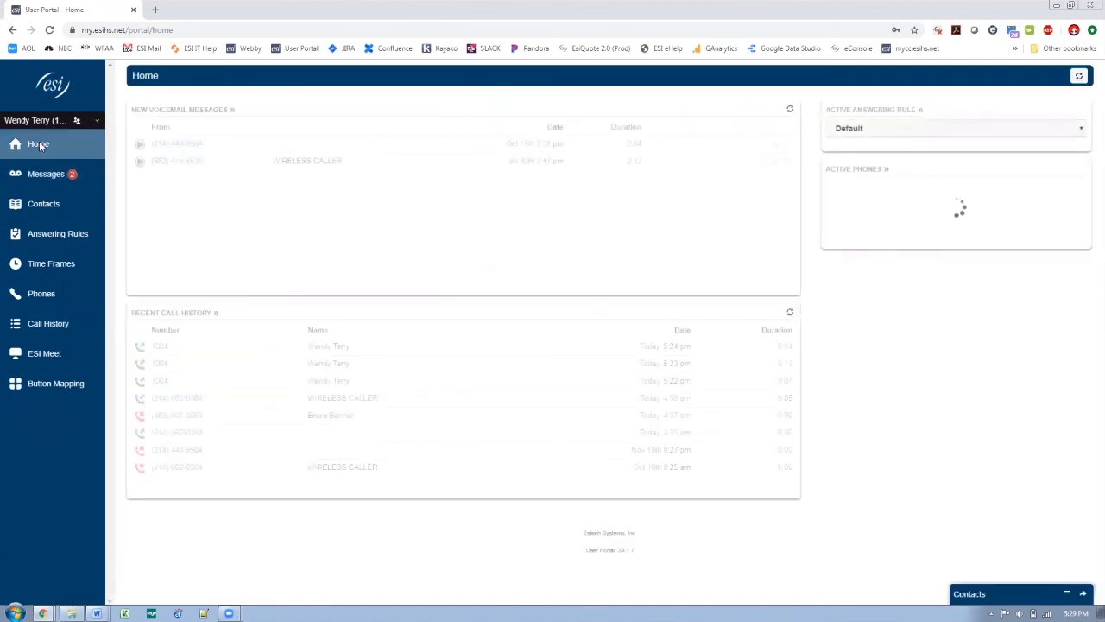